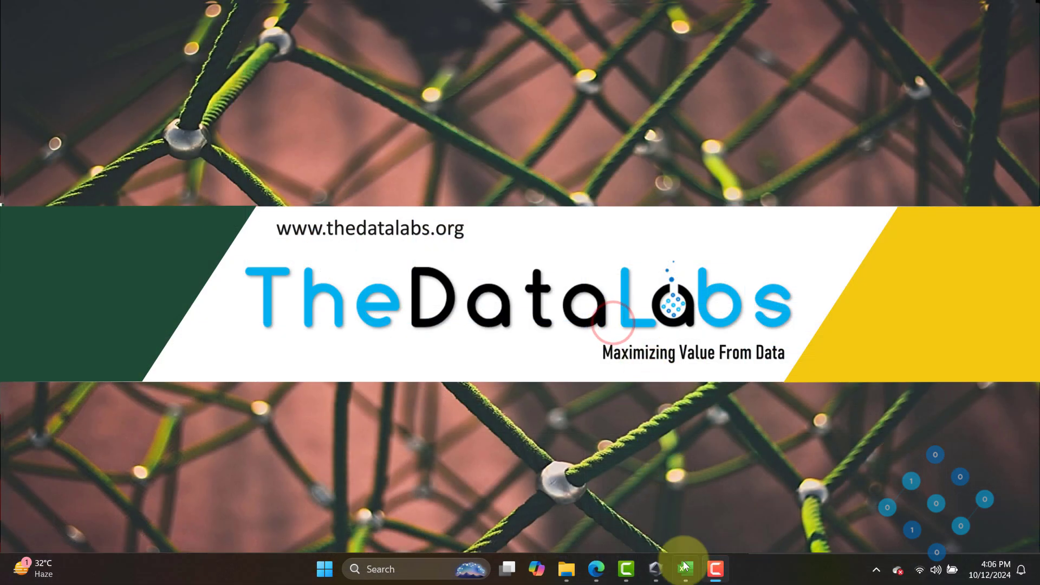
Switch to the Call Center Performance Dashboard workbook in Excel and widen the sheet tab area to show every sheet name.
left_click(685, 566)
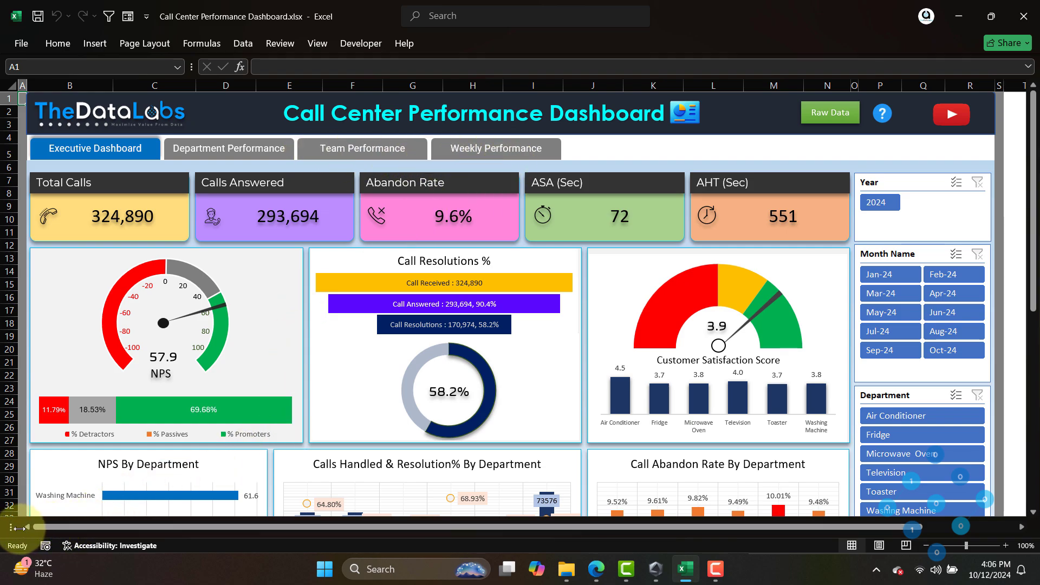
left_click_drag(15, 528, 634, 523)
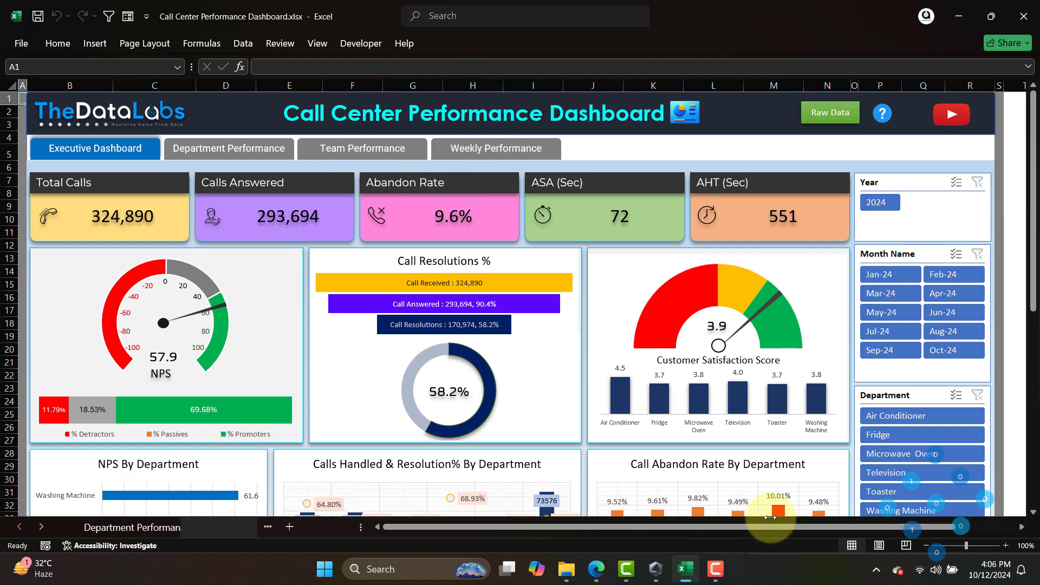
left_click_drag(1017, 500, 1036, 487)
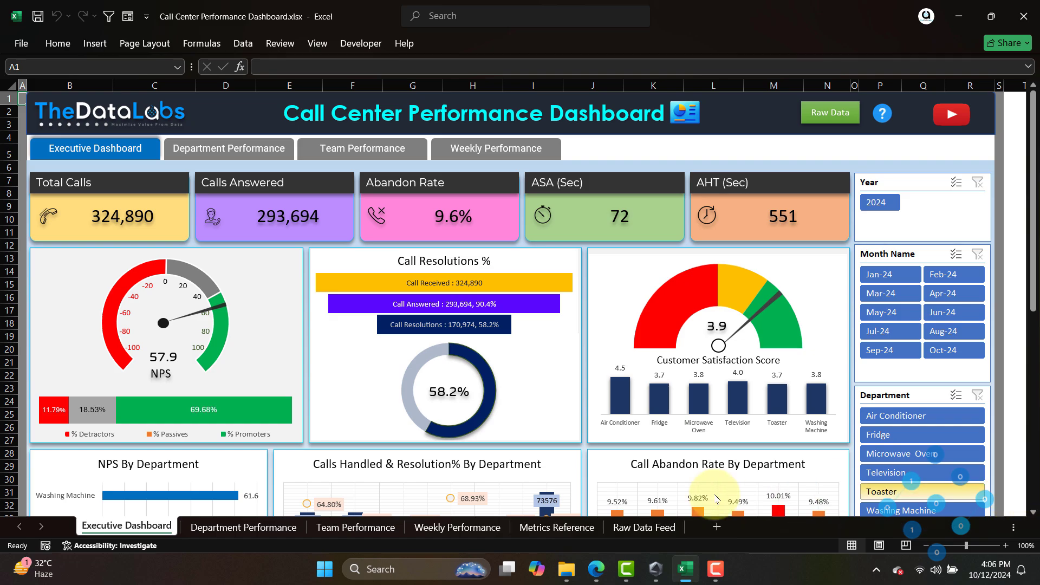
Open the Raw Data Feed sheet and examine its columns from Year through Calls Handled.
left_click(657, 526)
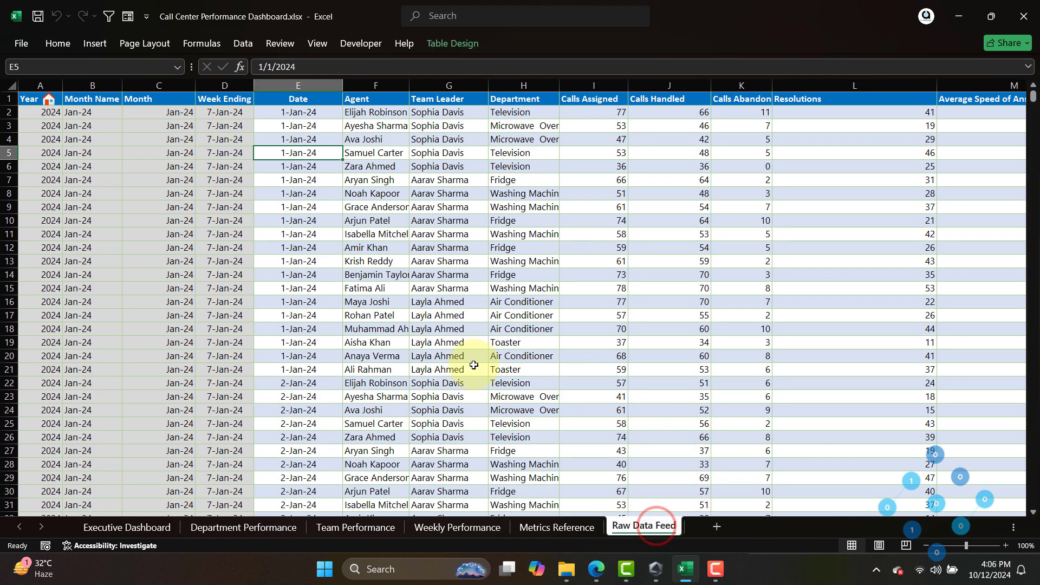
left_click(570, 328)
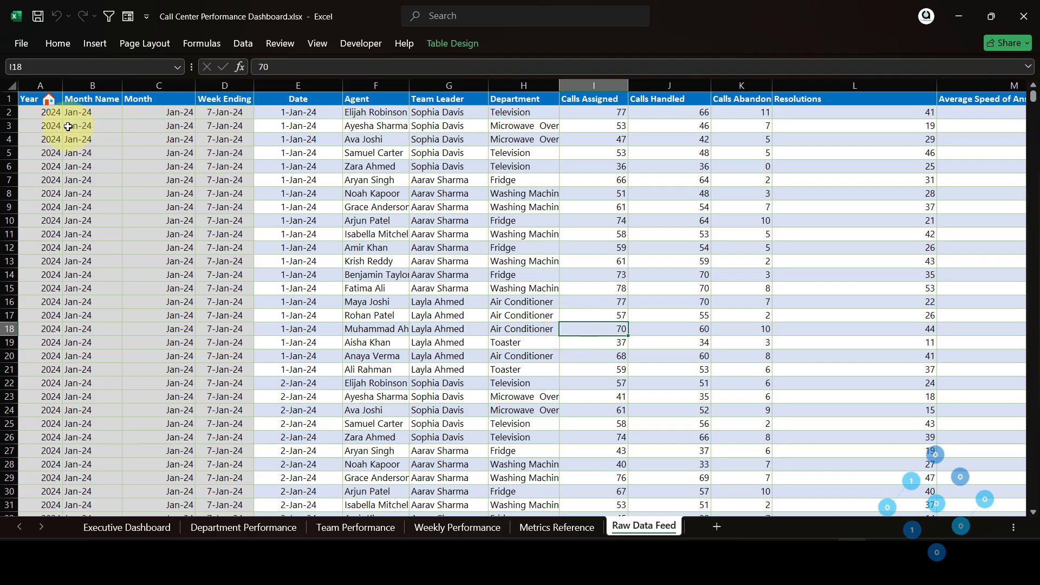
left_click(854, 256)
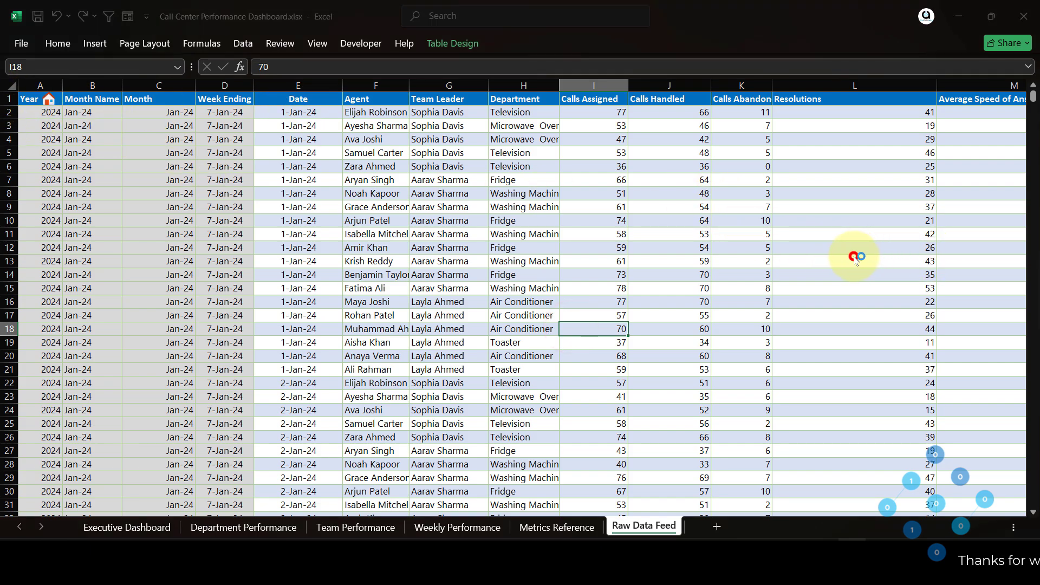
left_click(39, 85)
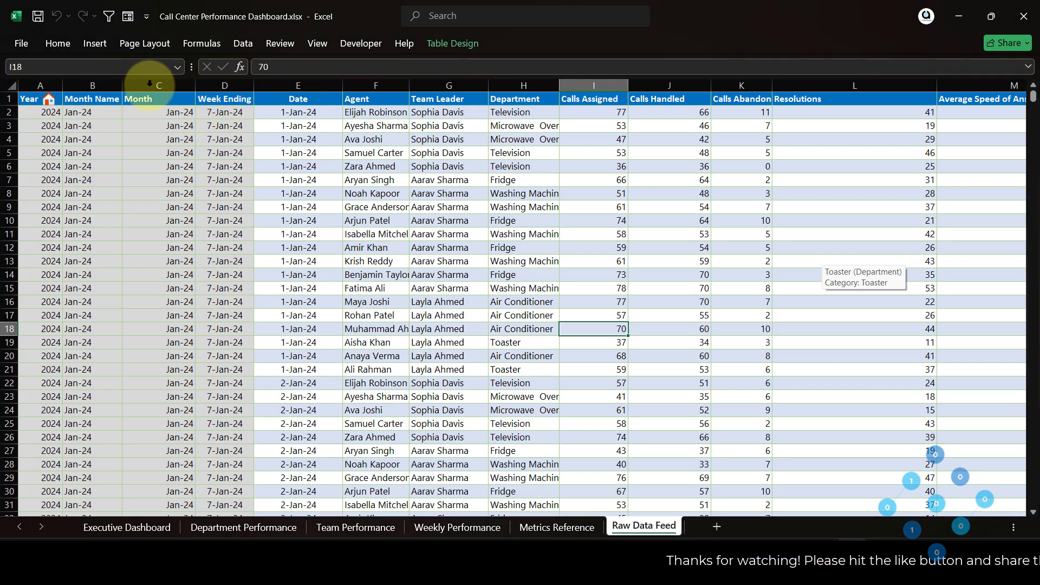
left_click(313, 101)
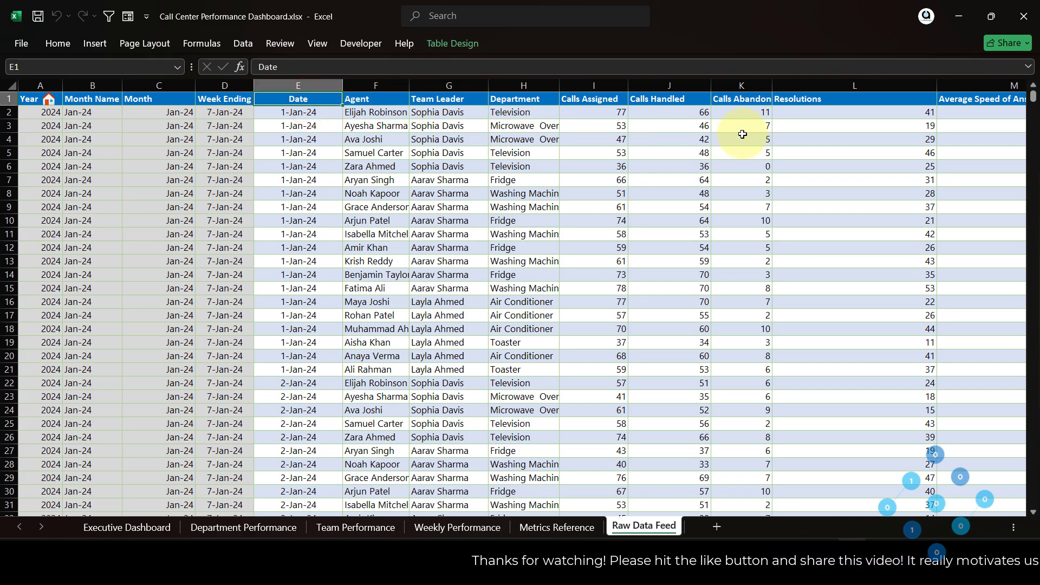
left_click(607, 101)
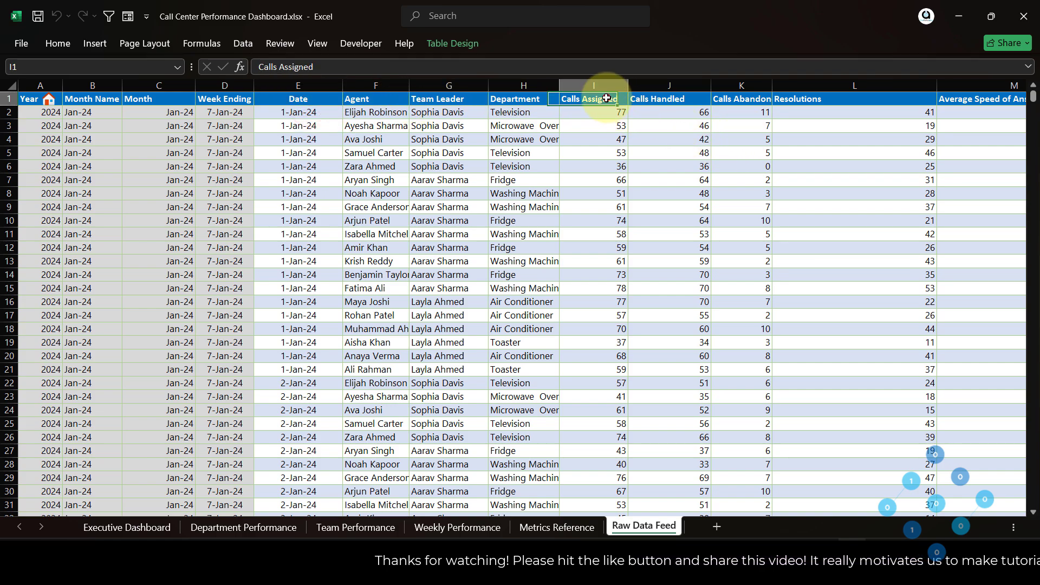
left_click(664, 99)
key("ctrl+shift+Down")
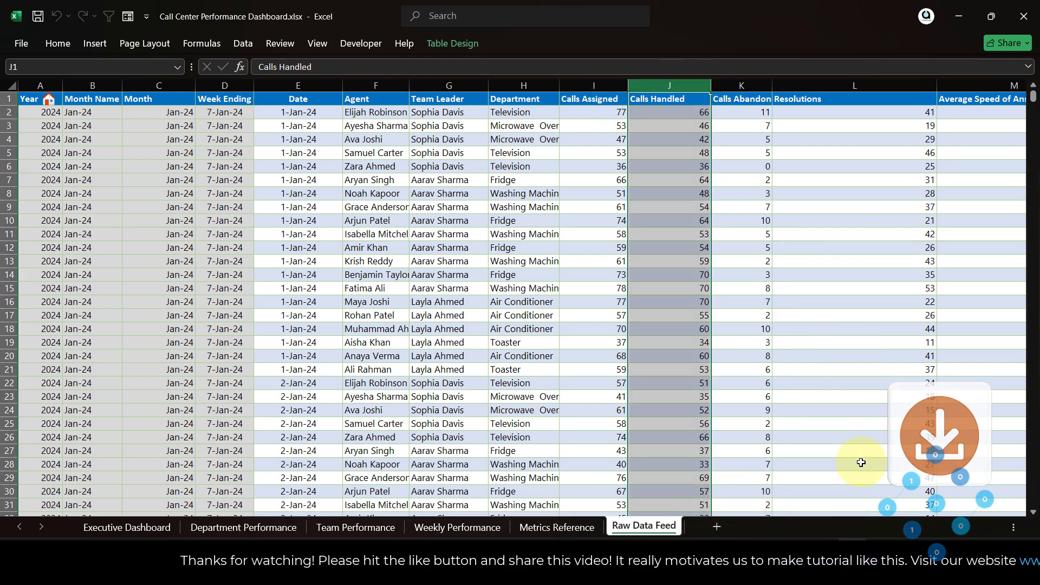
Go through the header cells from Calls Abandoned to Total Detractors and return to cell A1.
key("Right")
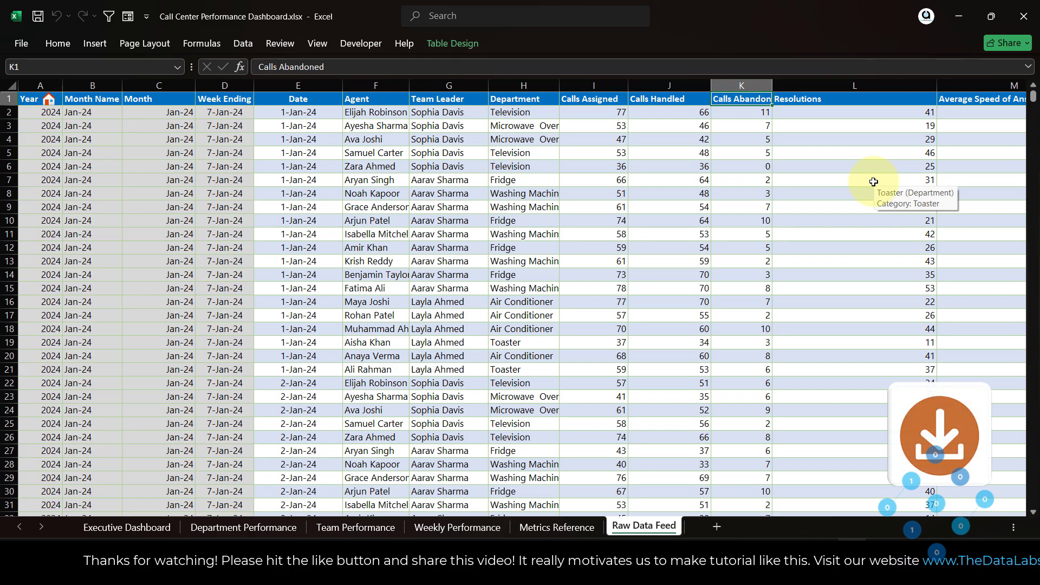
key("Right")
key("Right")
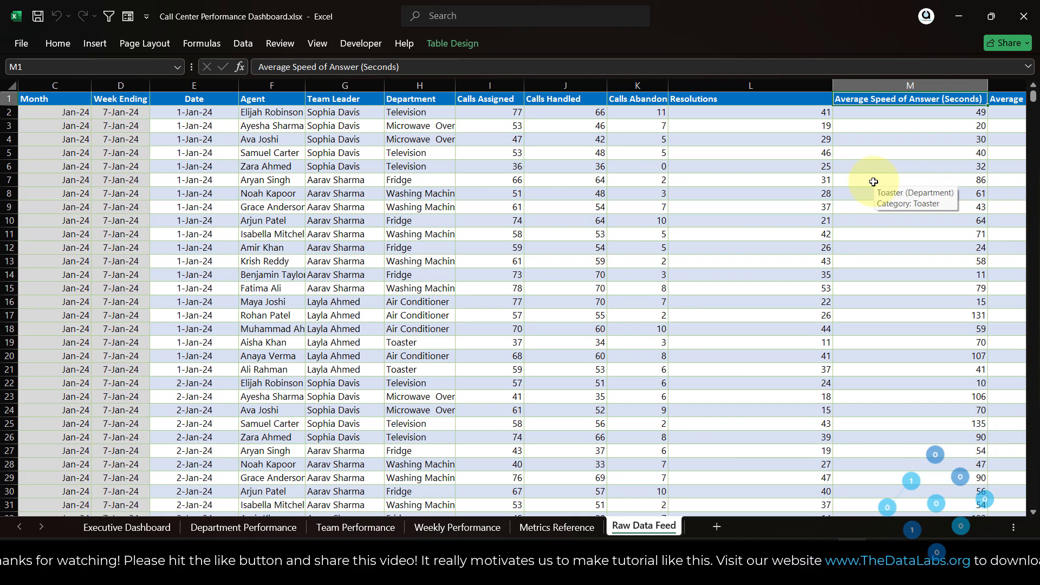
key("Right")
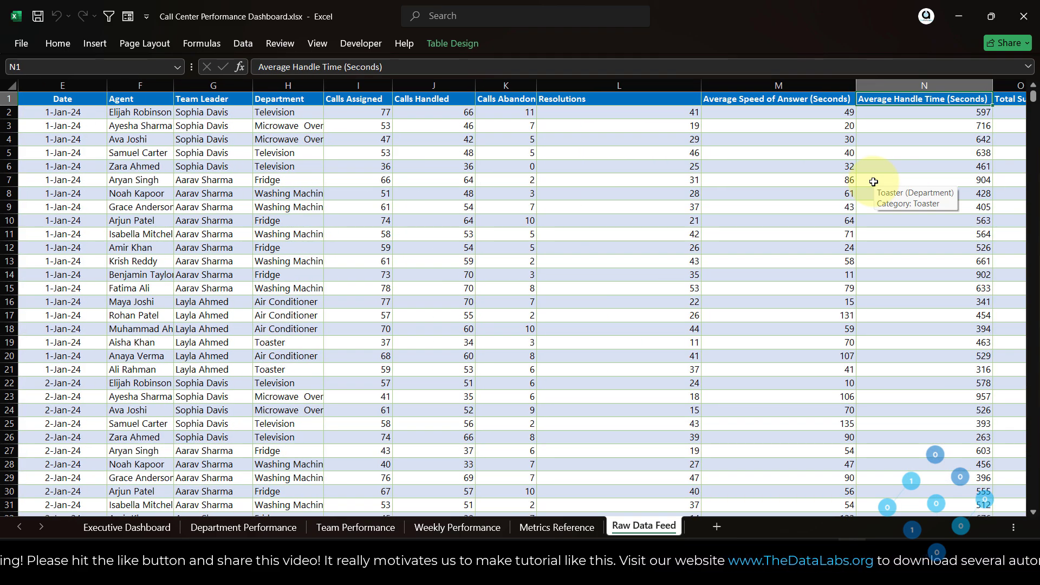
key("Right")
key("Right")
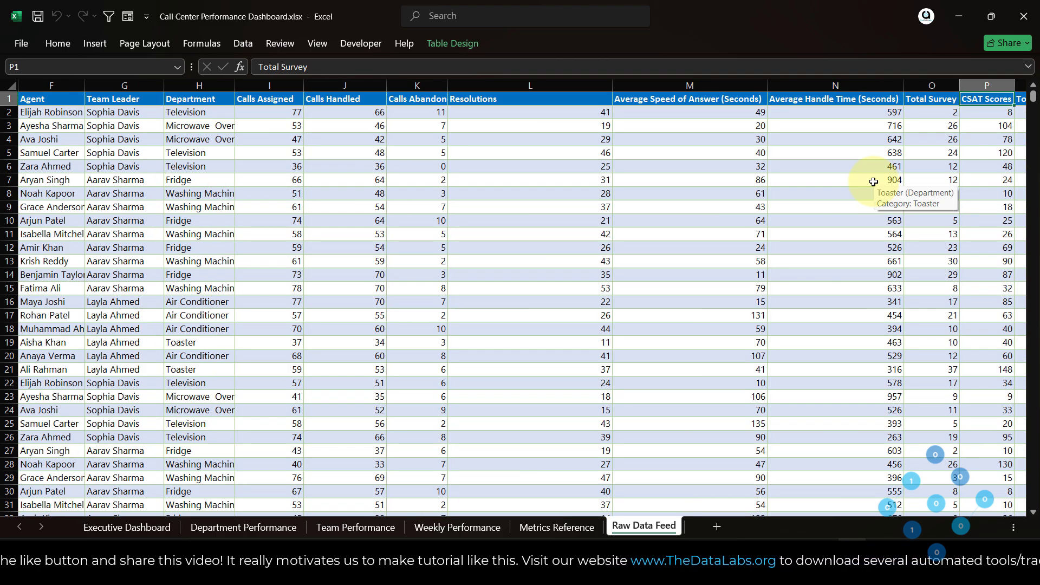
key("Right")
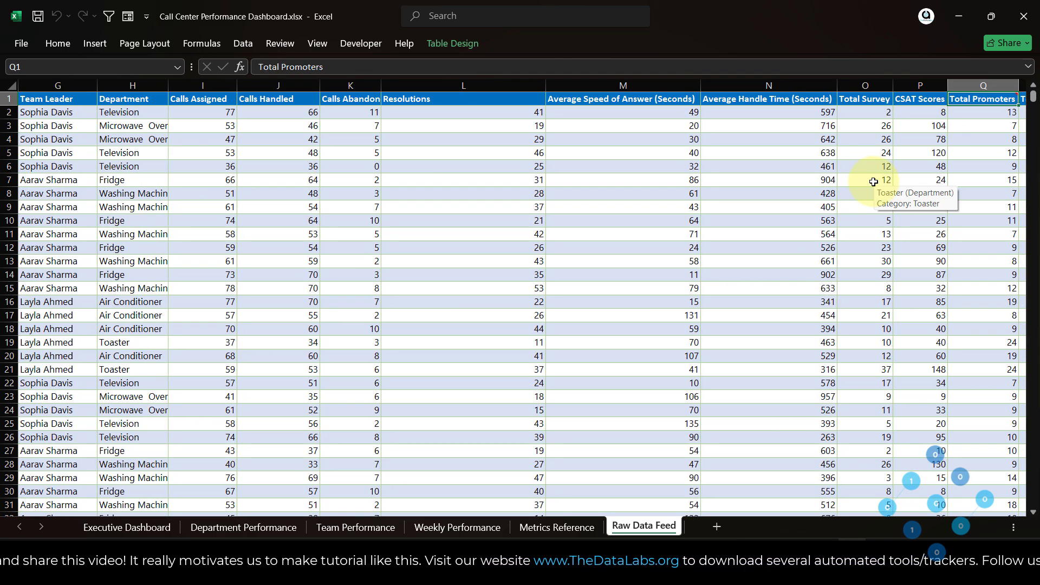
key("Right")
key("Right")
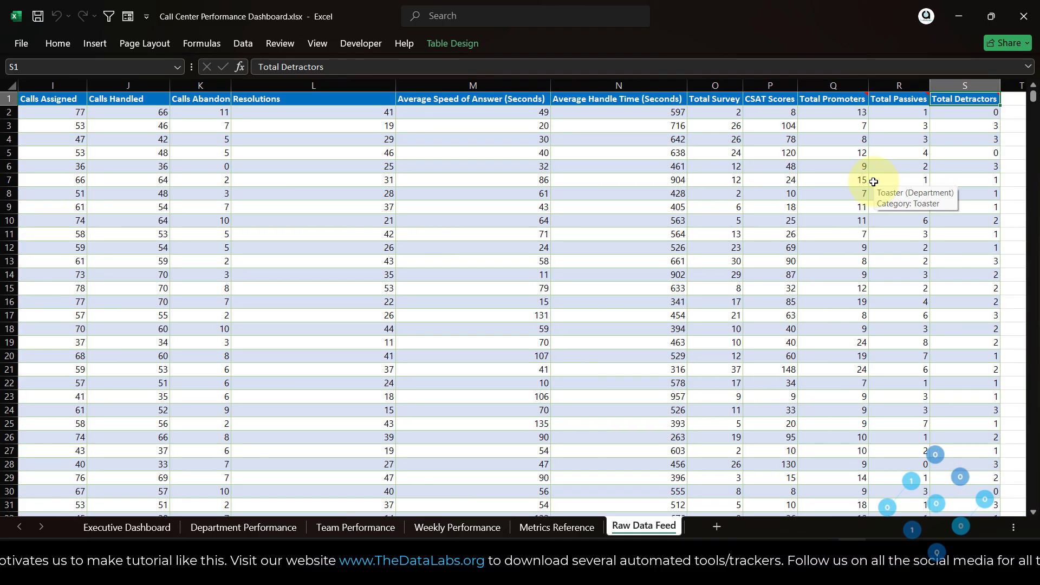
key("ctrl+Home")
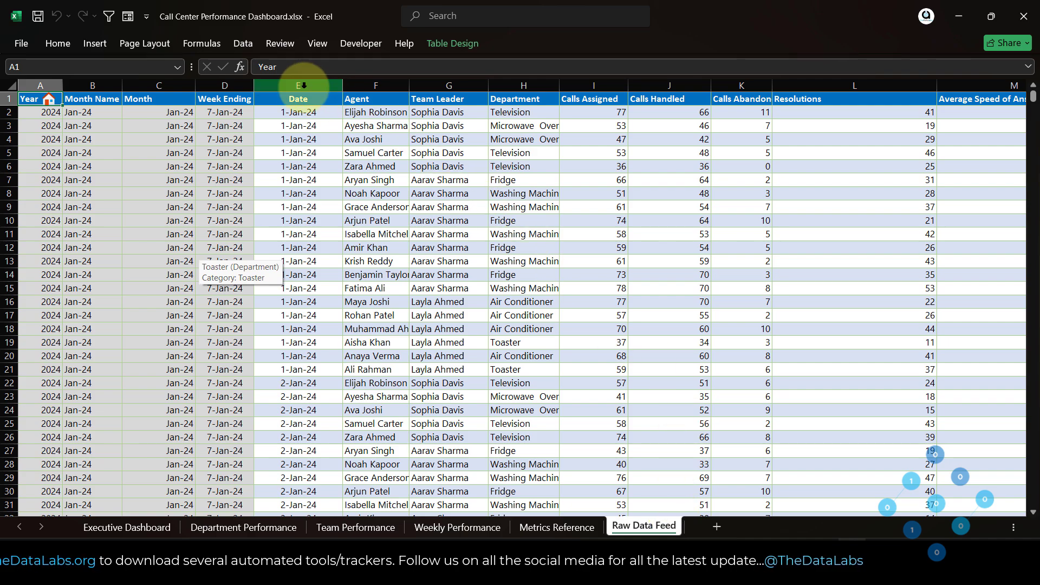
Examine the Raw Data query and its load options in the Power Query Editor, and close the editor.
left_click(234, 49)
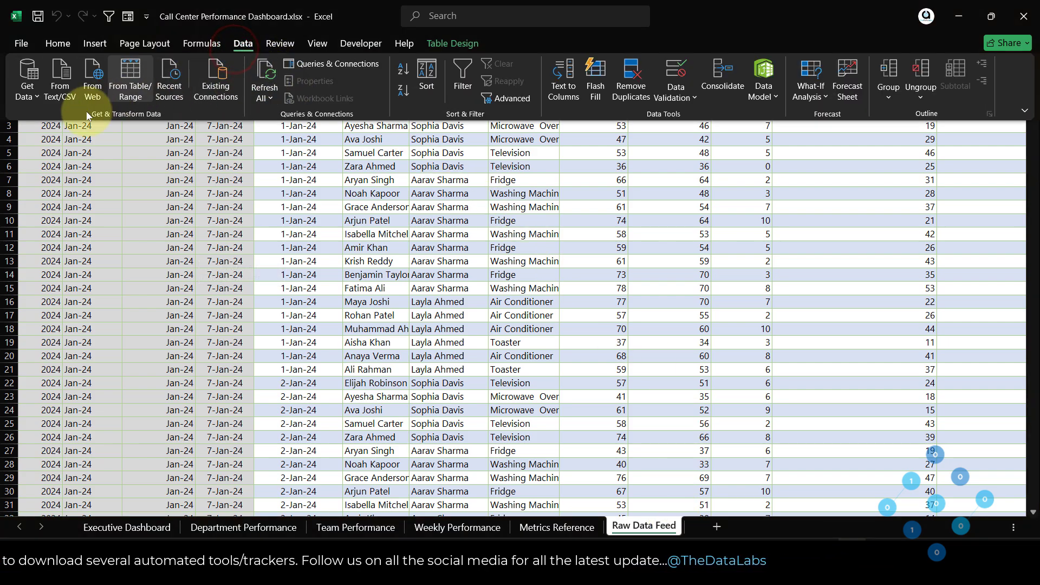
left_click(28, 92)
left_click(66, 281)
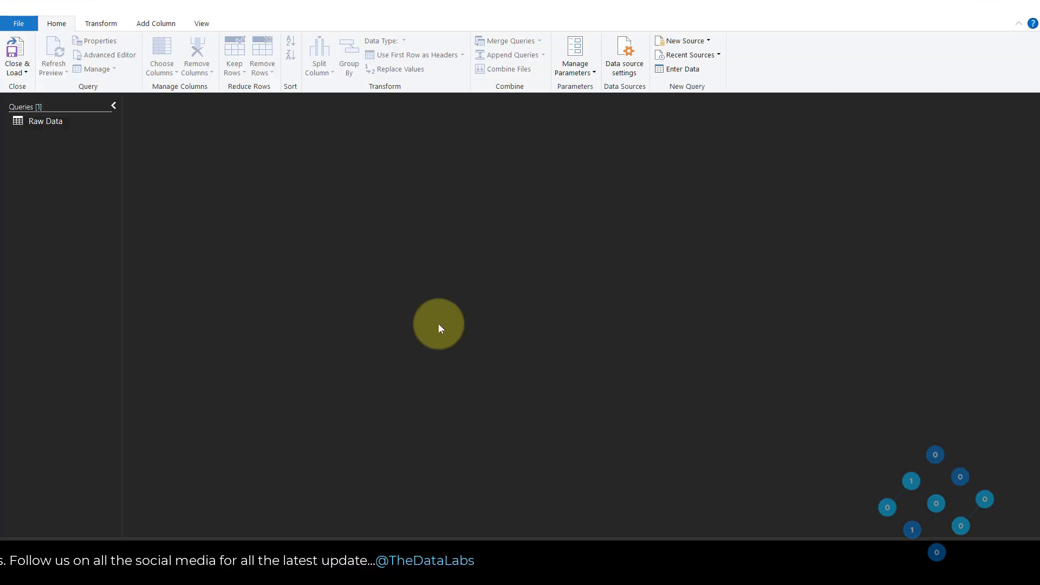
left_click(60, 121)
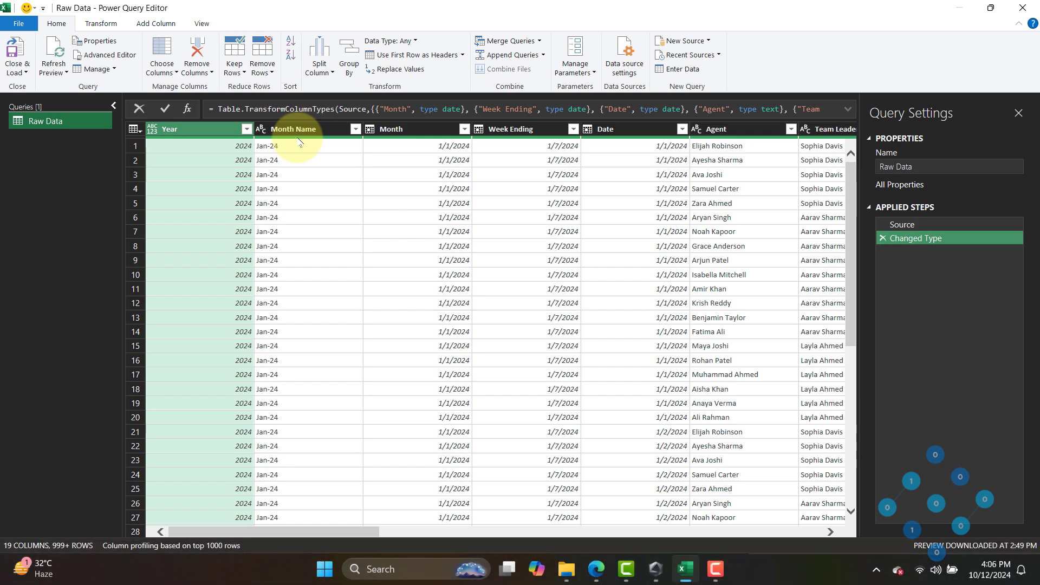
mouse_move(284, 140)
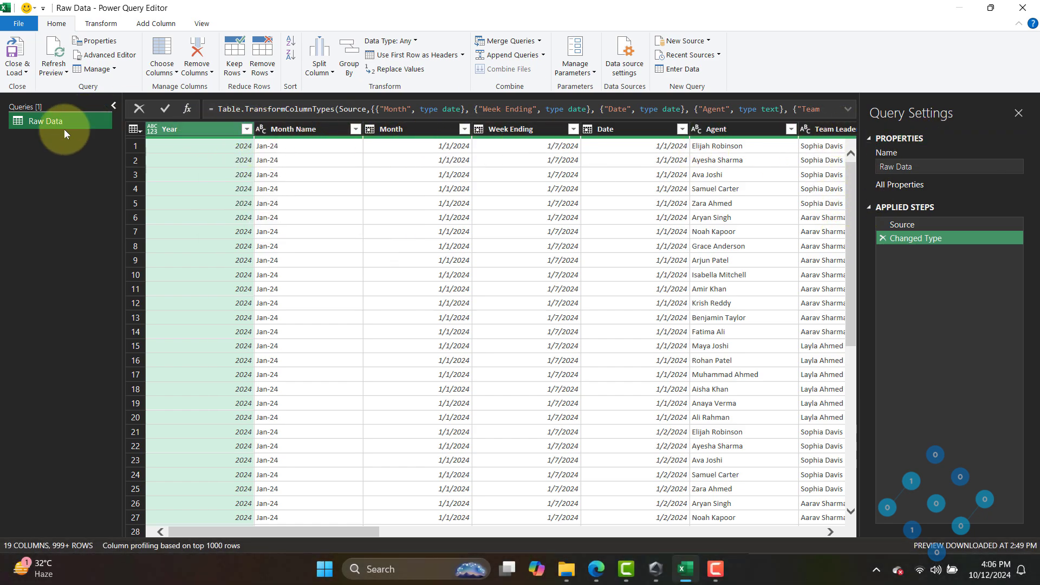
left_click(16, 68)
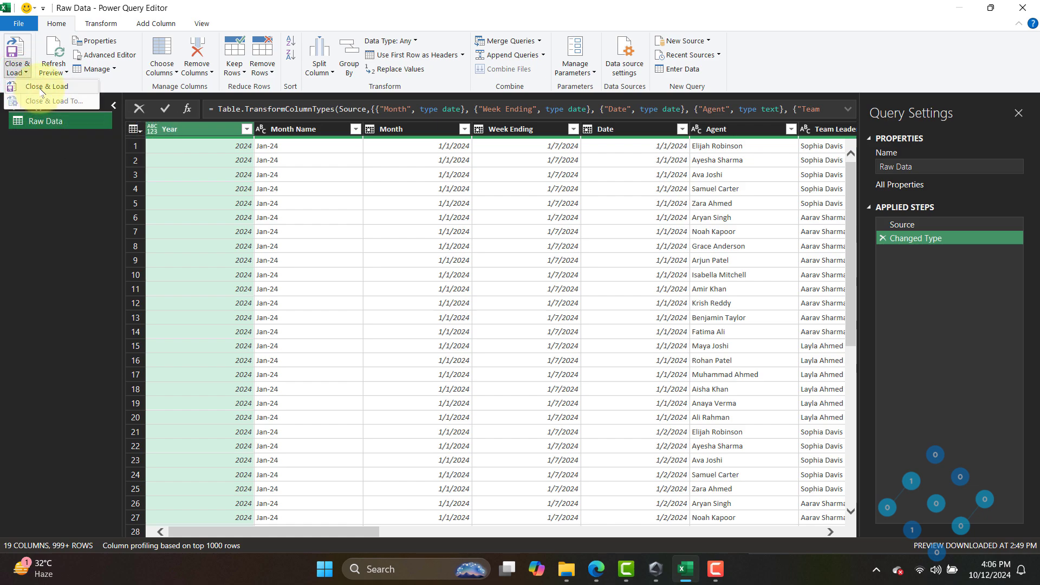
left_click(1022, 8)
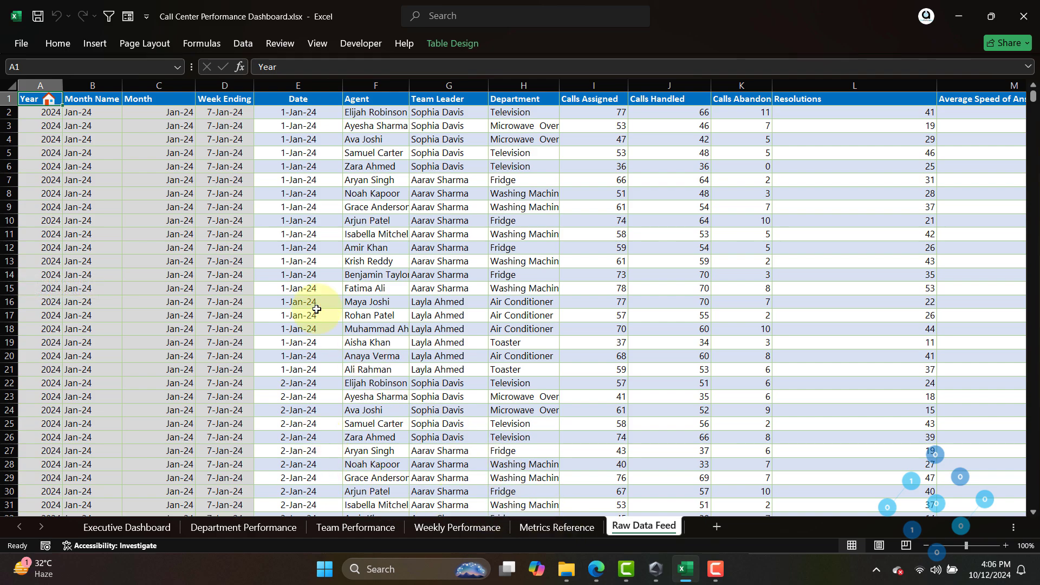
Examine the summary PivotTable by team leaders and agents on the Team Performance sheet, along with its analysis options.
left_click(355, 527)
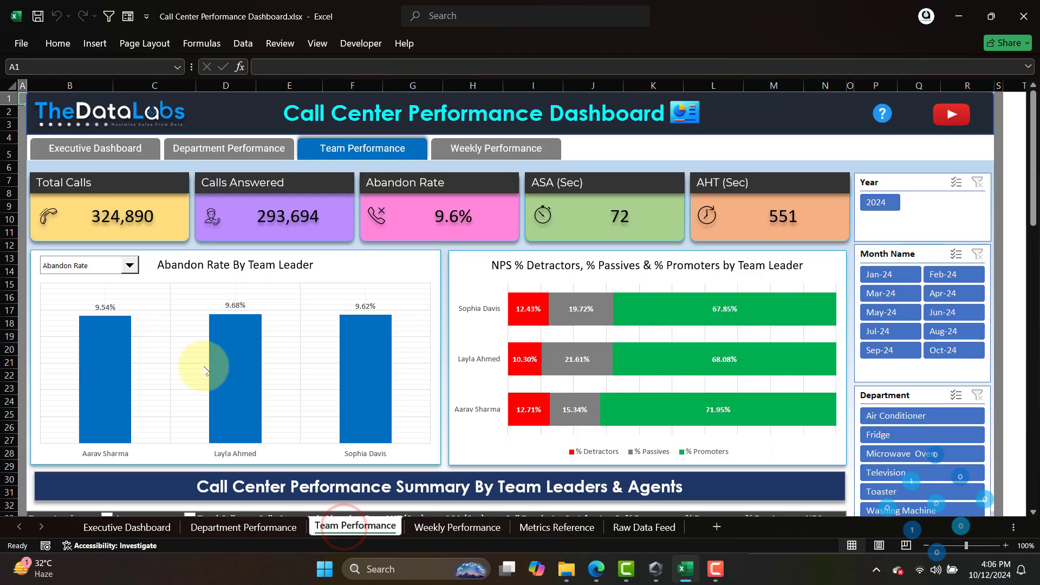
scroll(1027, 277, "down", 9)
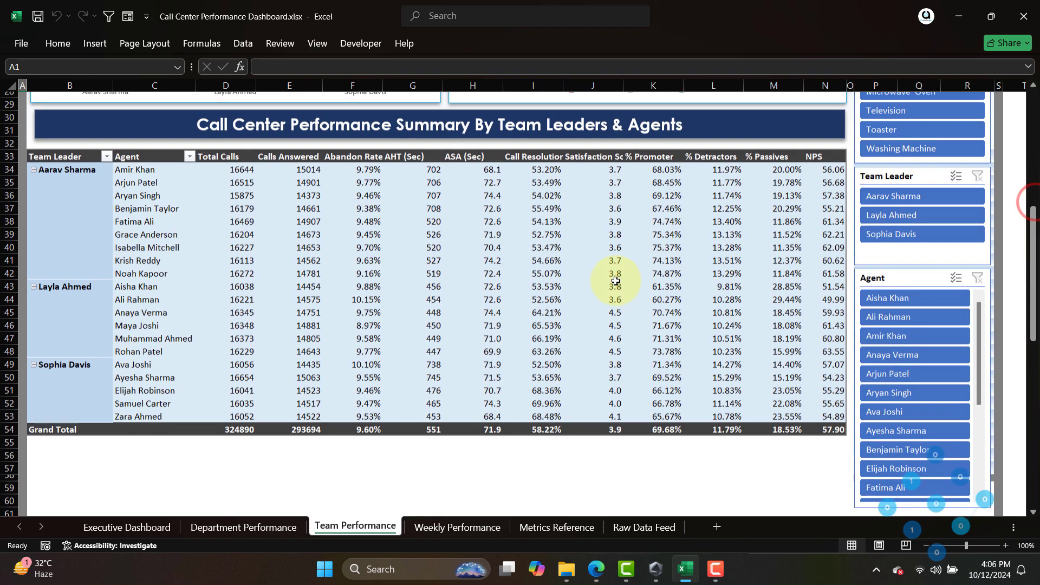
left_click(616, 277)
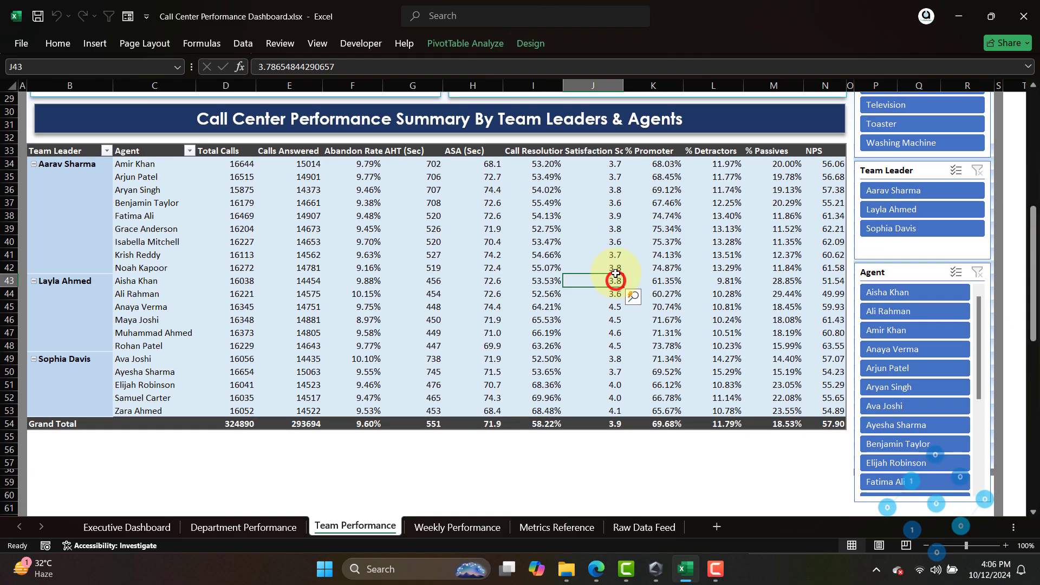
left_click(480, 47)
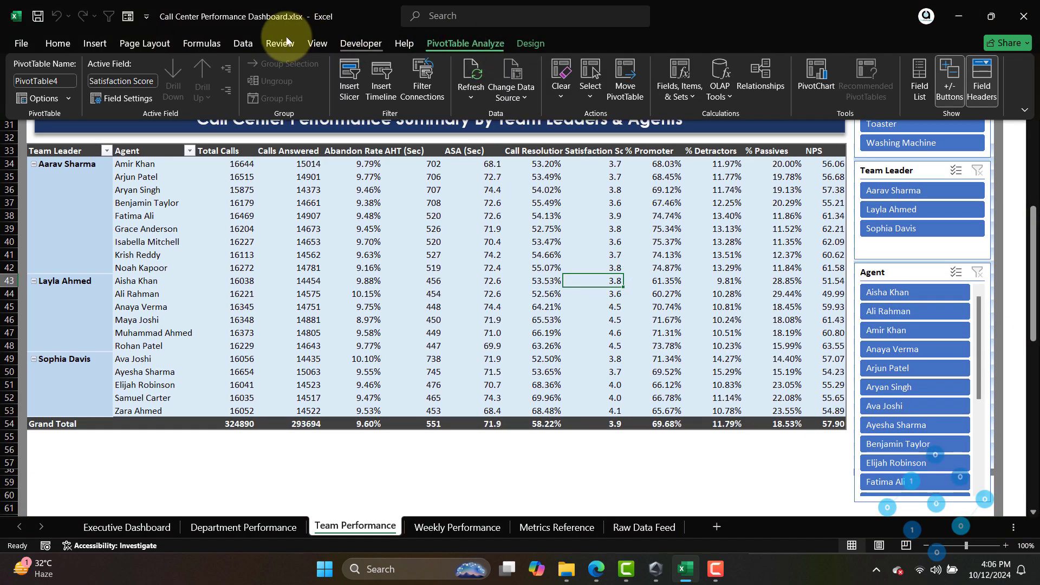
Open the workbook's data model in Power Pivot, enabling the Data Analysis add-ins.
left_click(243, 44)
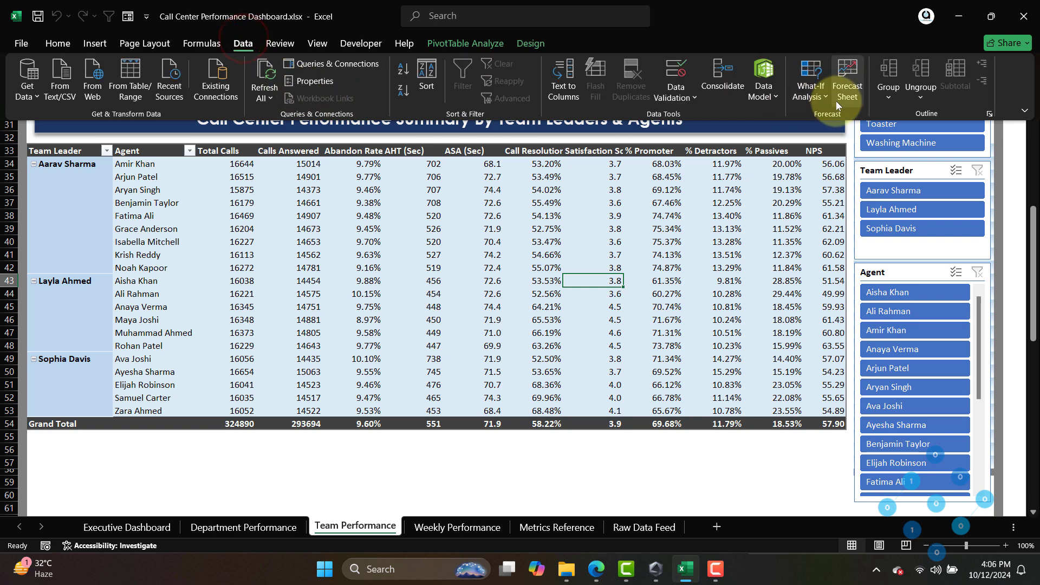
left_click(763, 79)
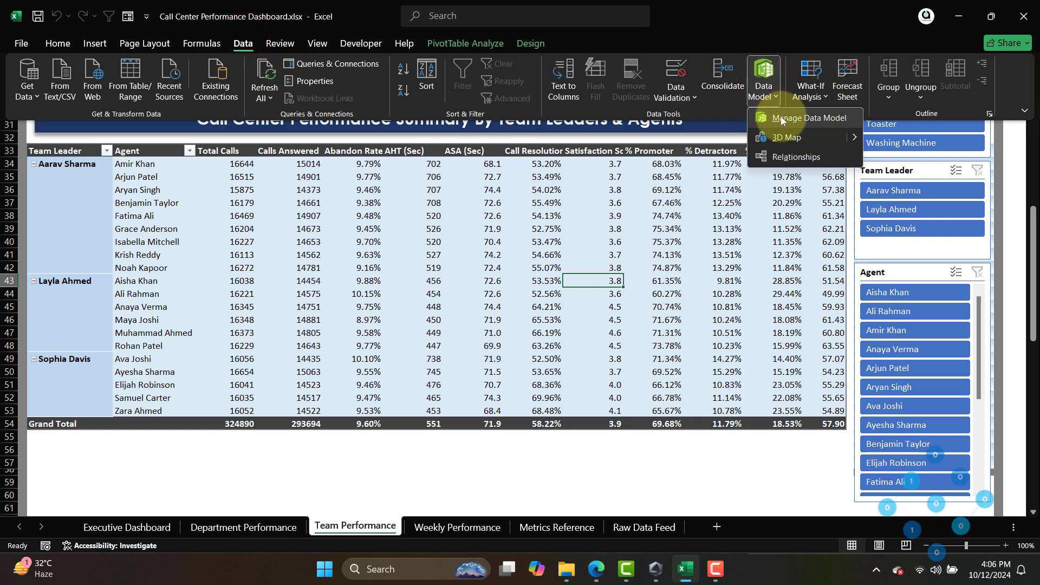
left_click(781, 118)
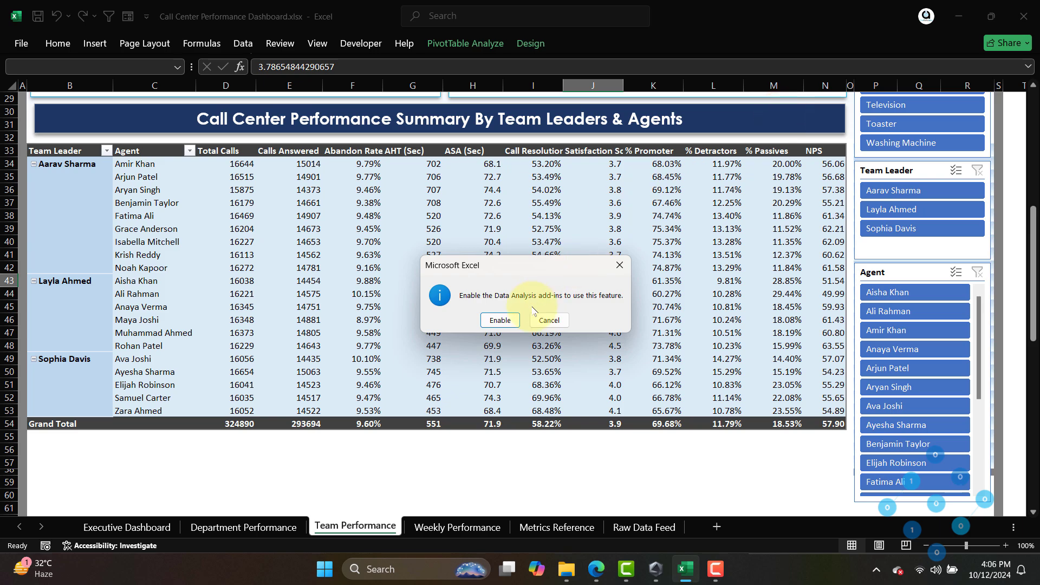
left_click(502, 322)
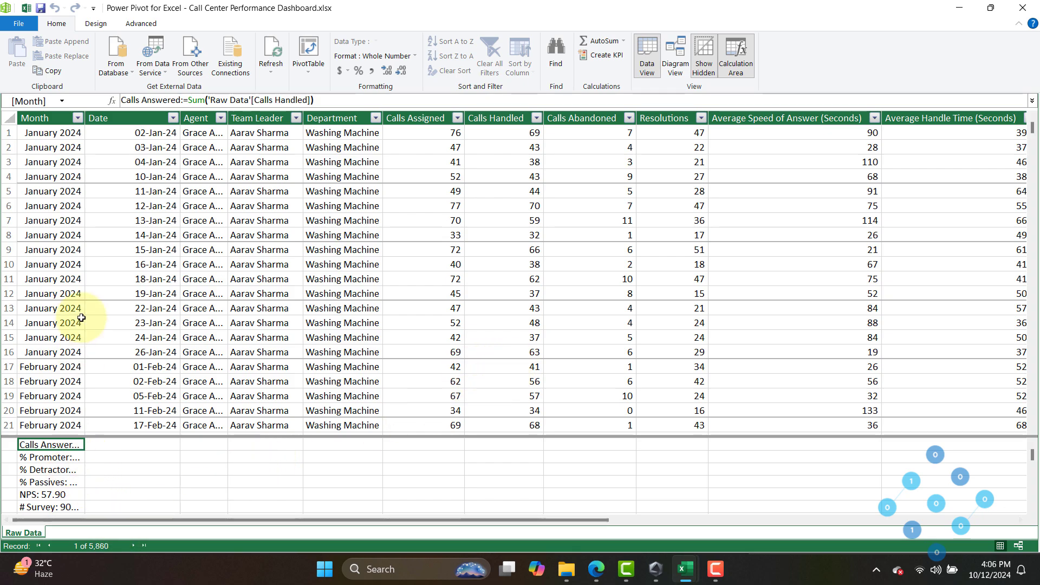
Widen the Month column to read the measures in full, view the available PivotTable types, and close the Power Pivot window.
double_click(84, 124)
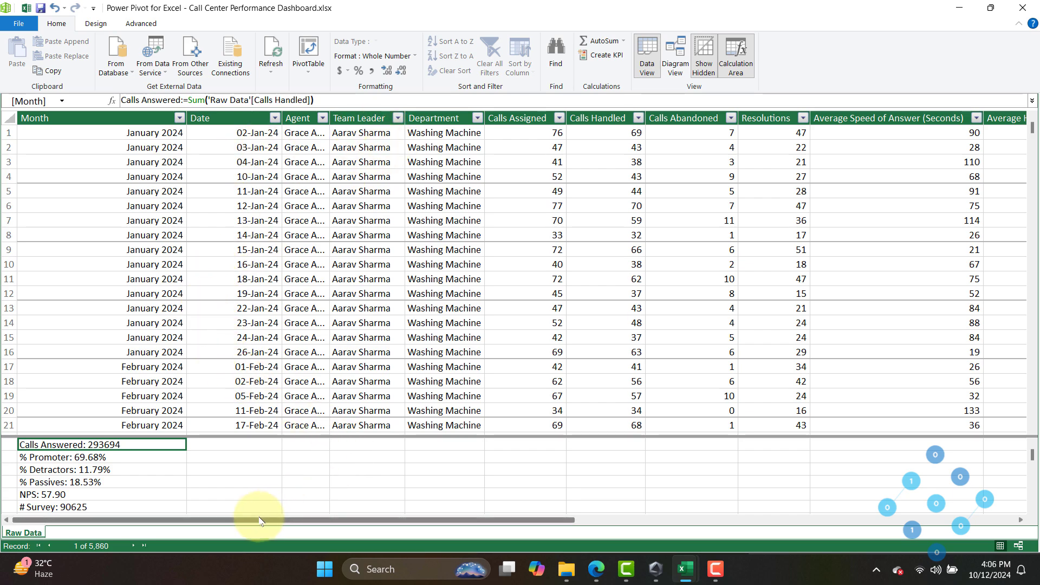
left_click(304, 59)
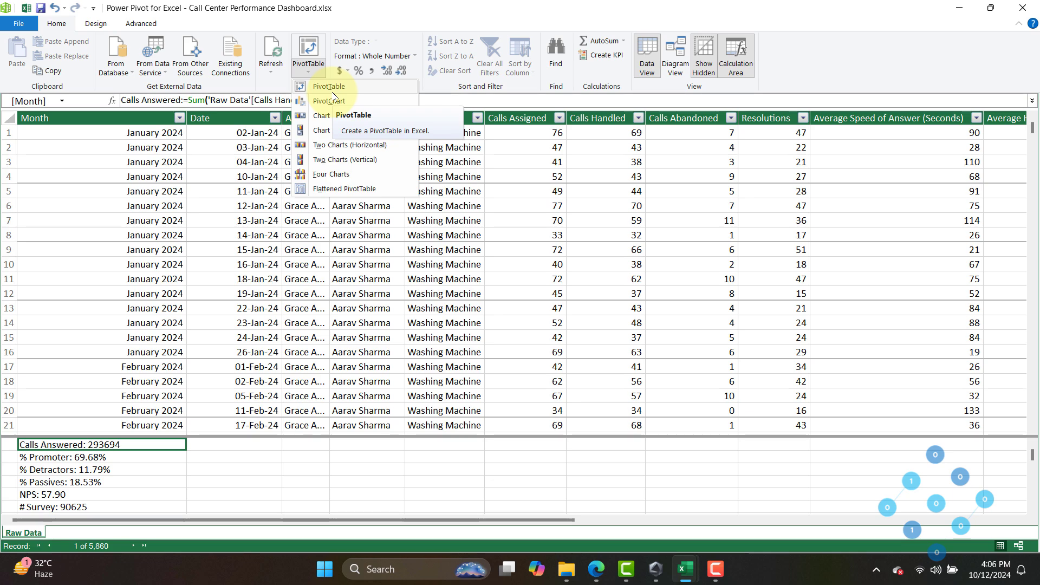
left_click(234, 172)
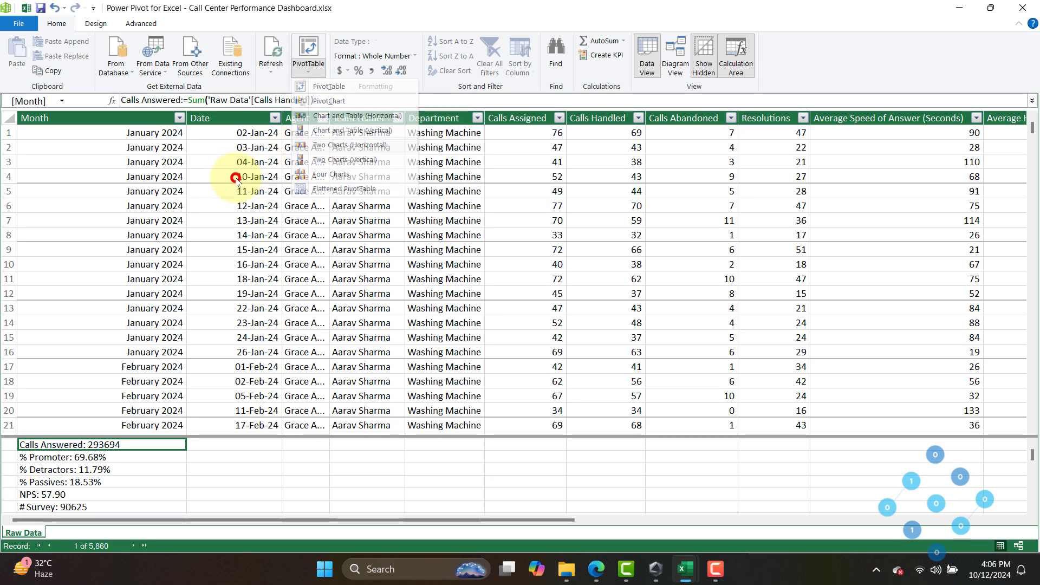
left_click(1011, 15)
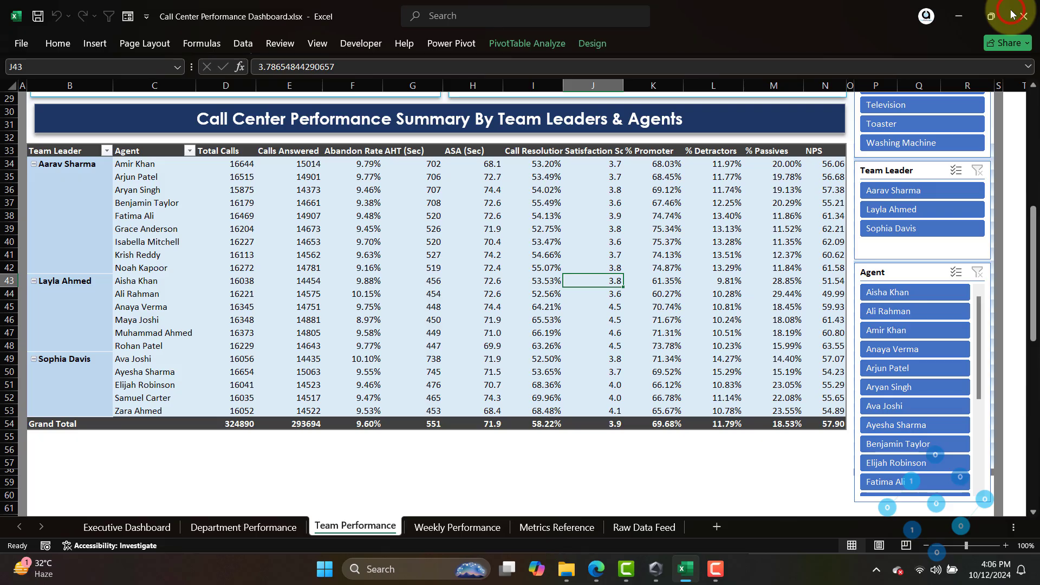
Open the Metrics Reference sheet and rename the metric in cell A3 as "Total Calls Handled".
left_click(591, 530)
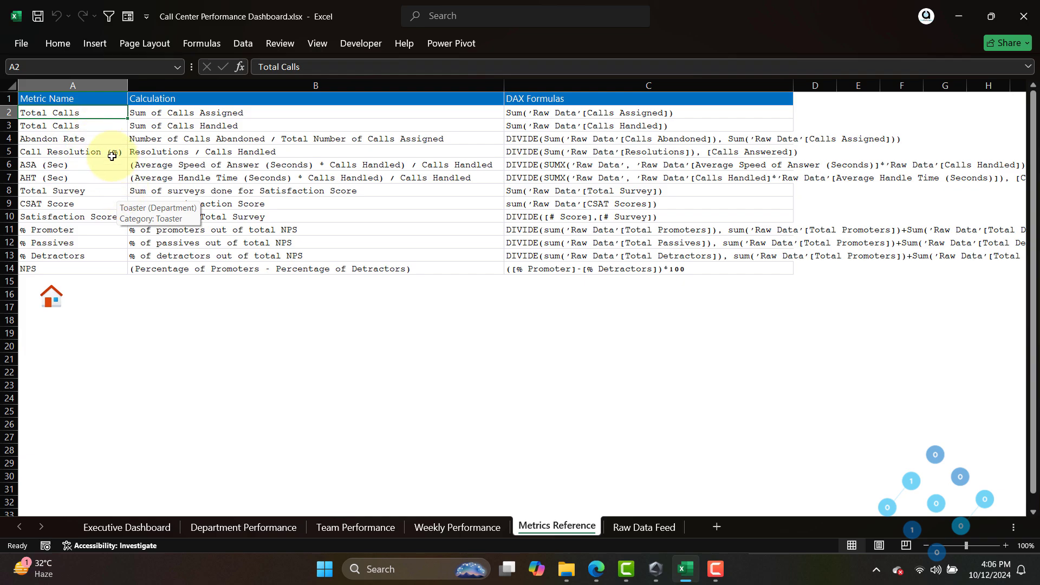
left_click(11, 111)
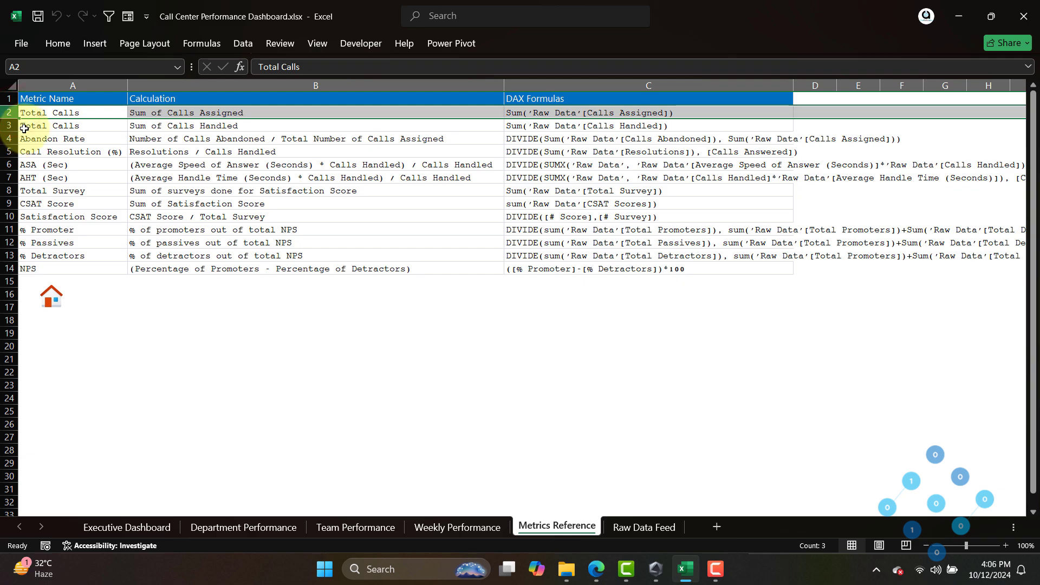
left_click(22, 131)
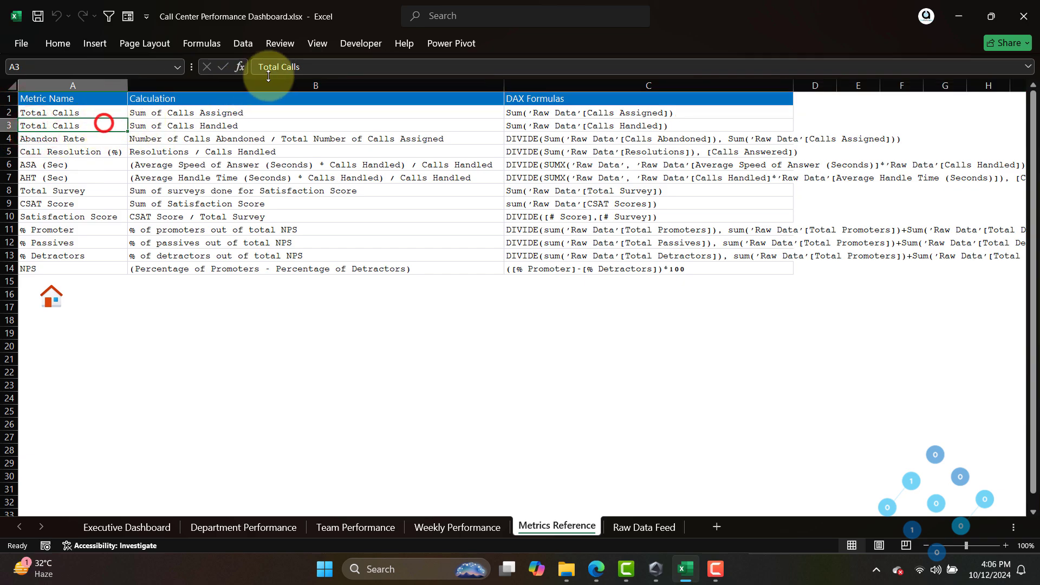
left_click(303, 69)
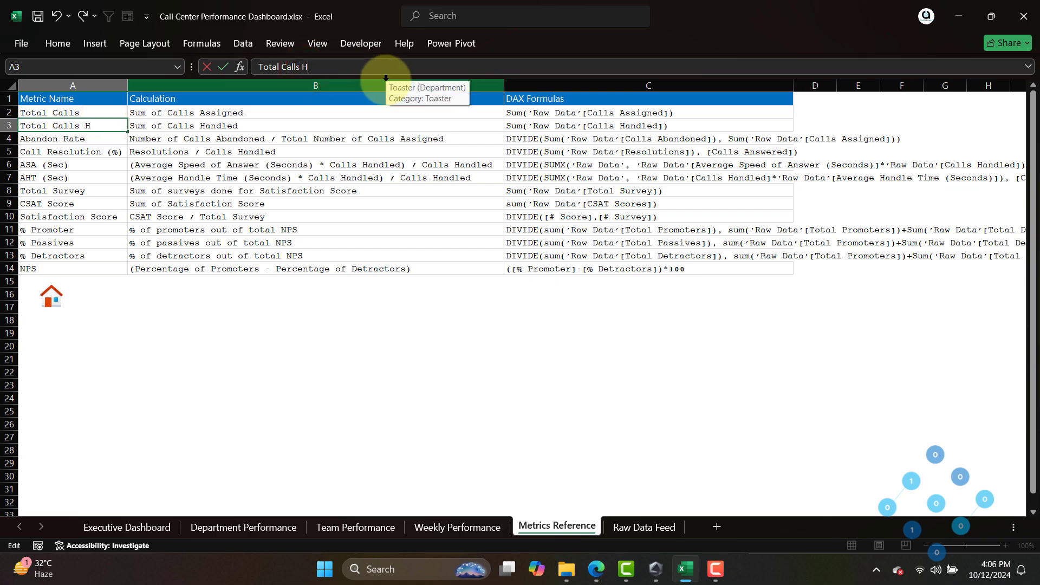
type("Handled")
key("Return")
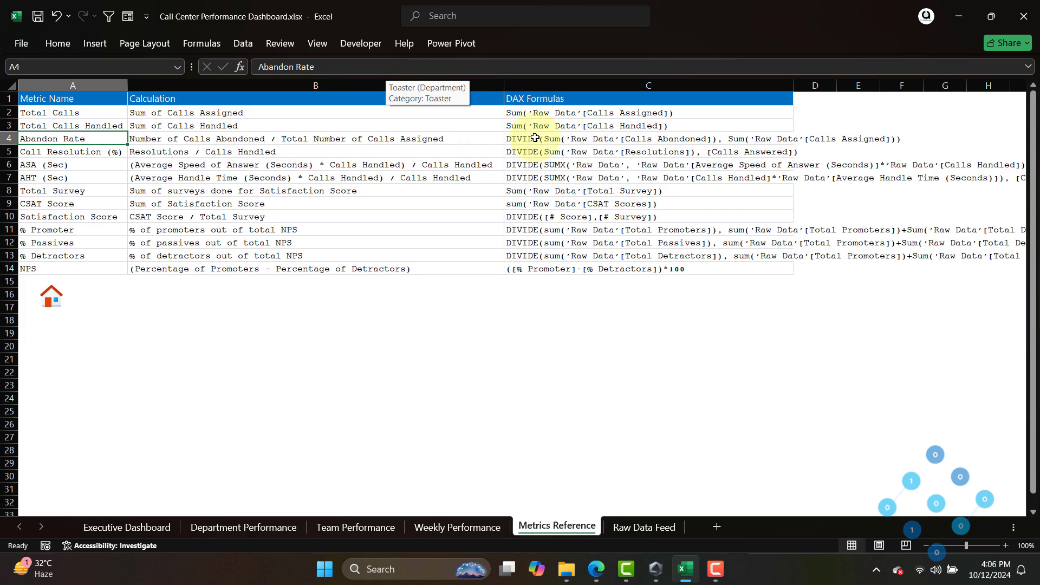
Examine the remaining metrics from Call Resolution (%) to NPS on the Metrics Reference sheet, with their calculations and DAX formulas.
left_click(11, 155)
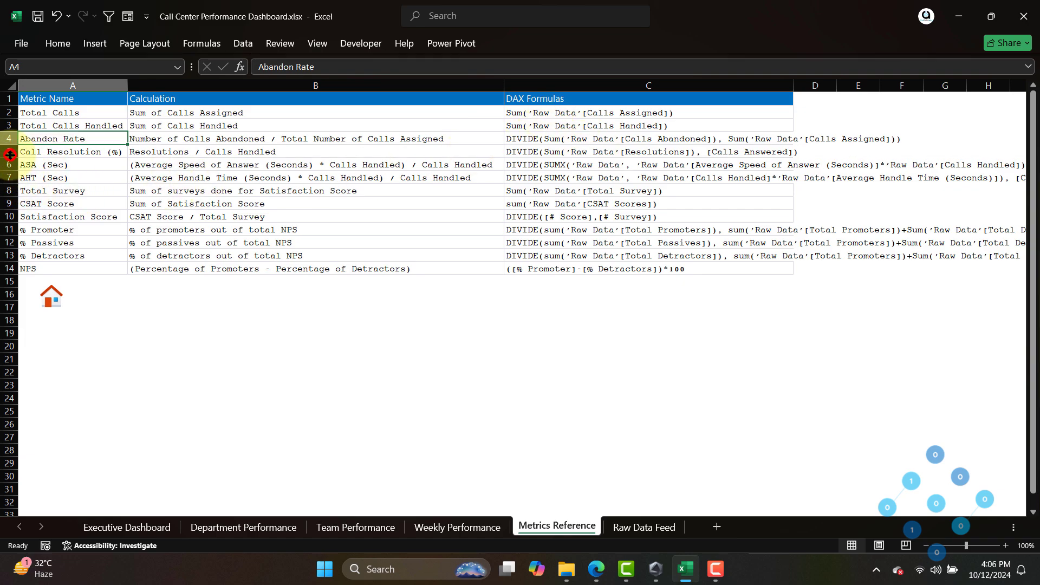
left_click(8, 164)
left_click(10, 179)
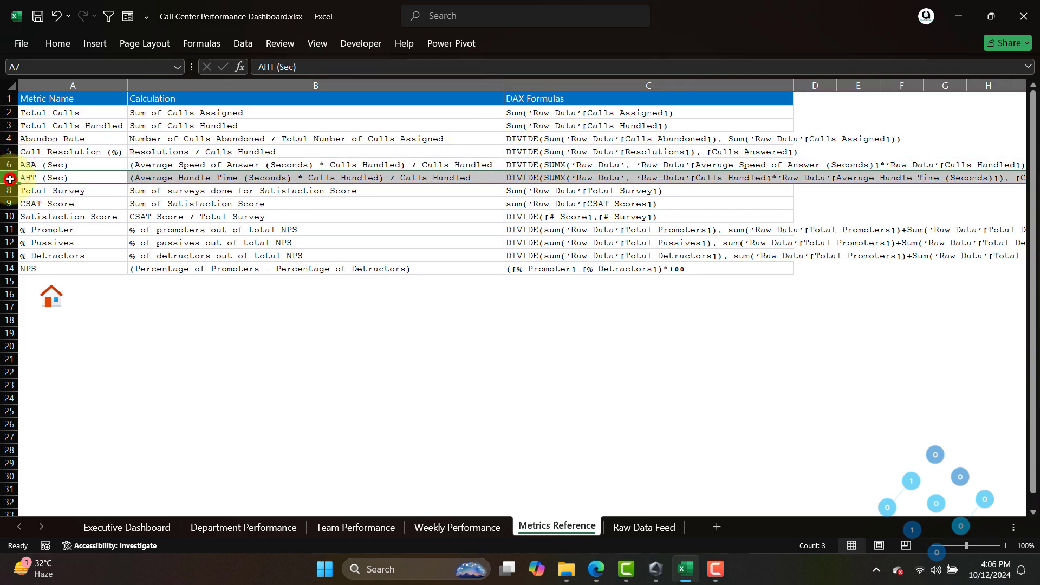
left_click(8, 190)
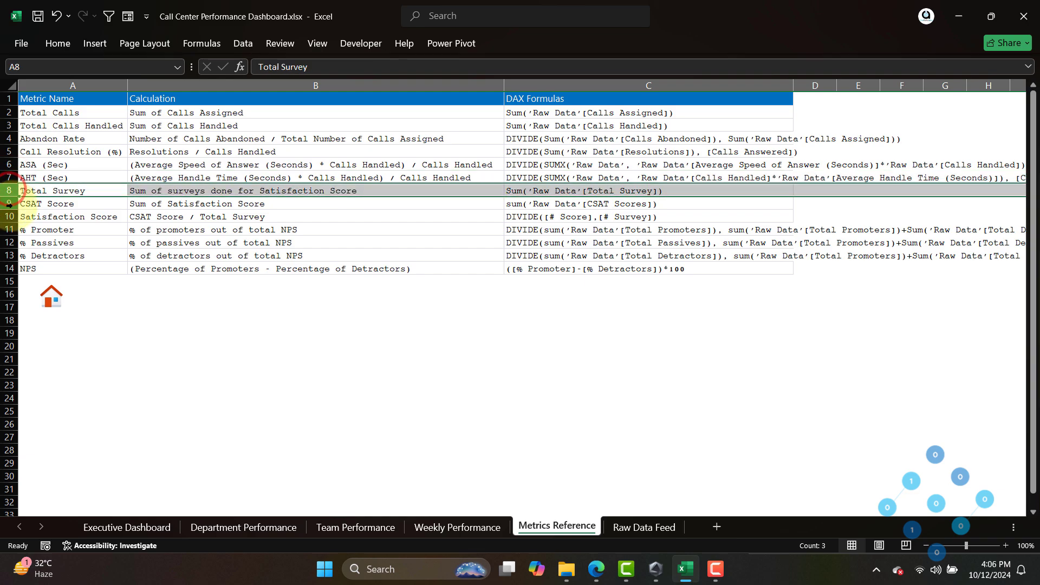
left_click(9, 204)
left_click(10, 218)
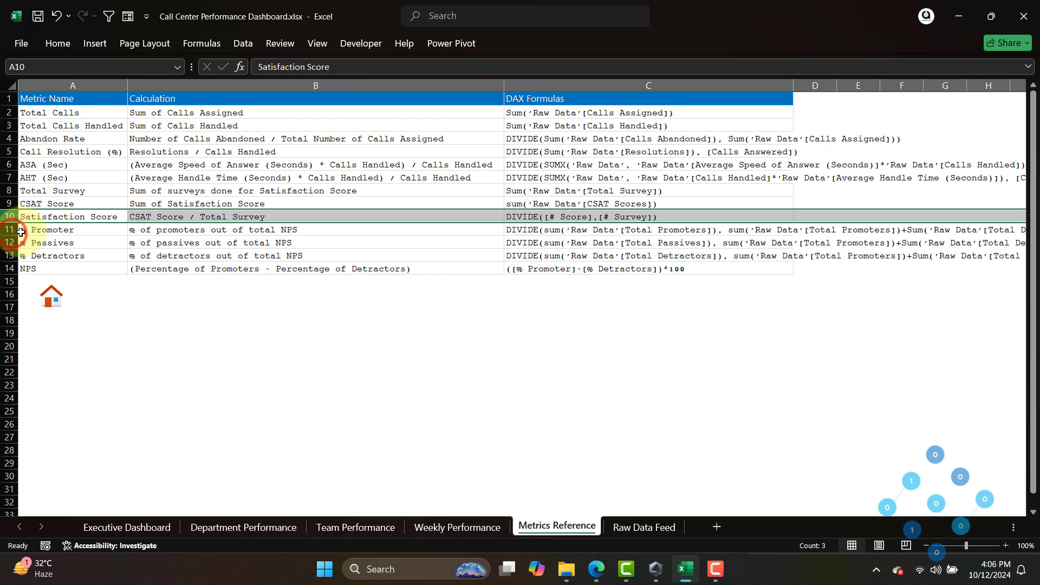
left_click(53, 245)
left_click(95, 257)
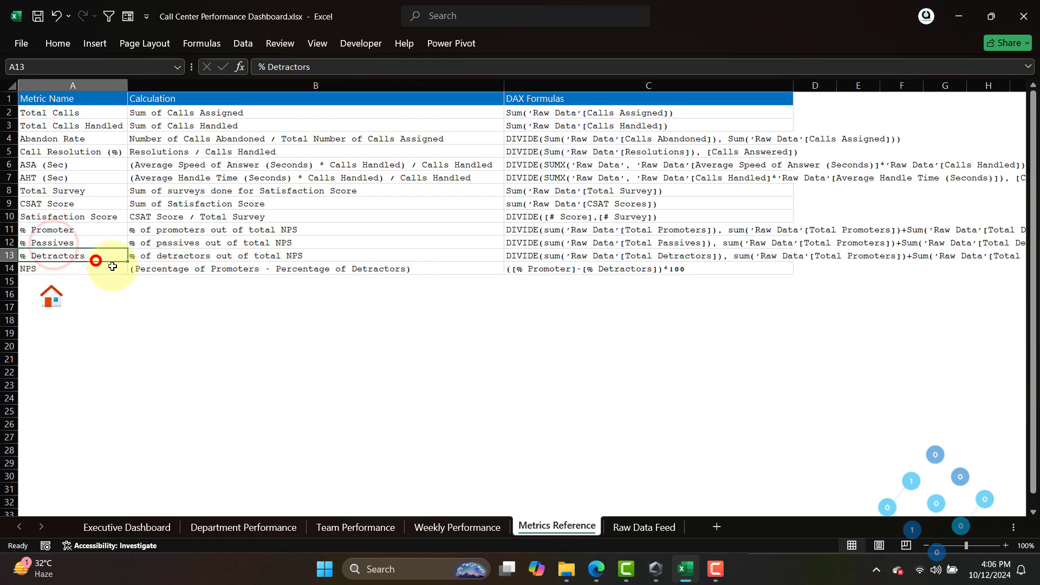
left_click(96, 269)
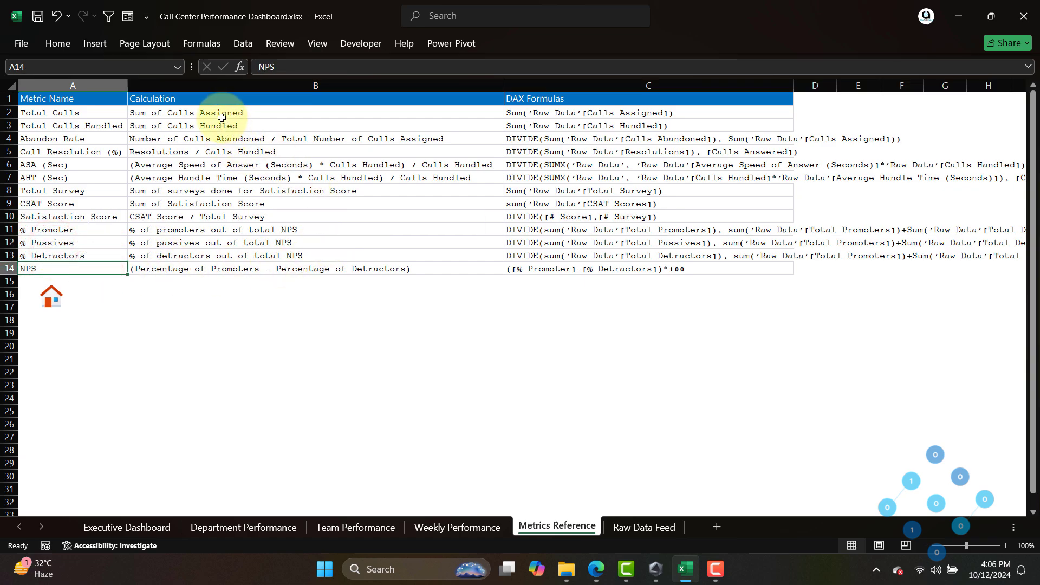
left_click_drag(221, 121, 232, 268)
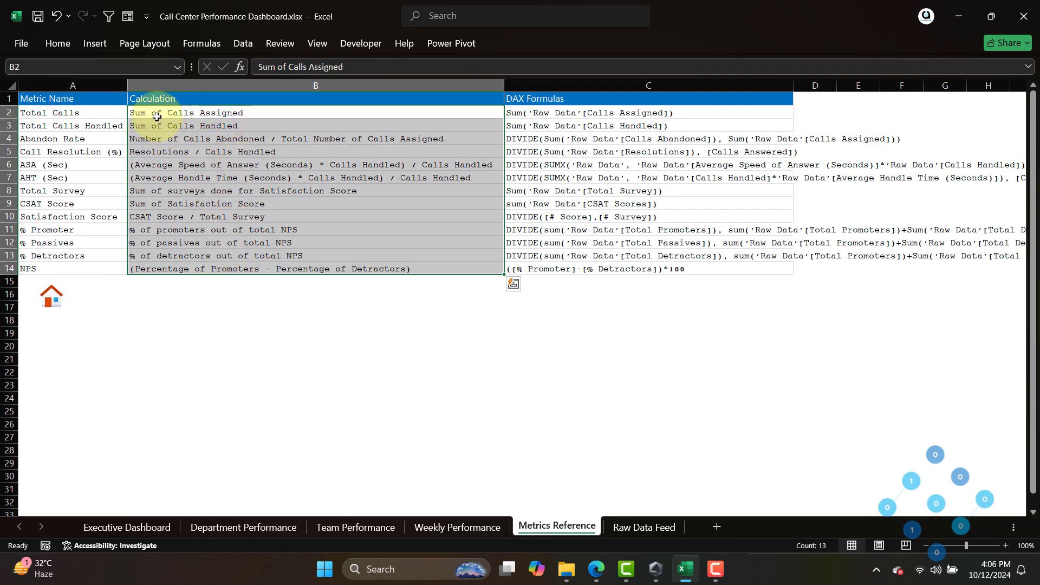
left_click_drag(534, 112, 548, 268)
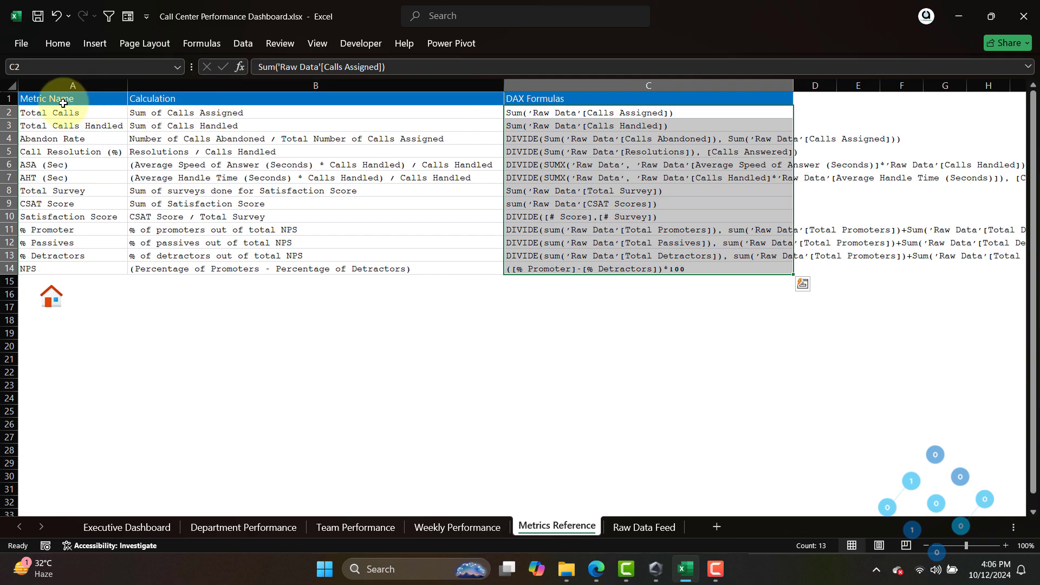
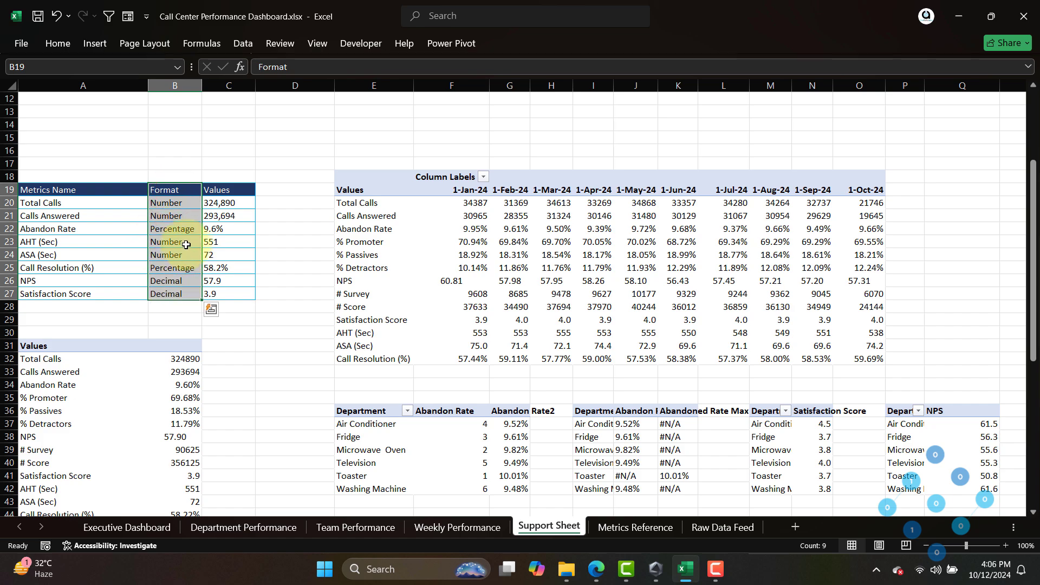
Examine the metric values, the monthly and overall PivotTables and the department tables on the Support Sheet.
left_click_drag(228, 192, 222, 290)
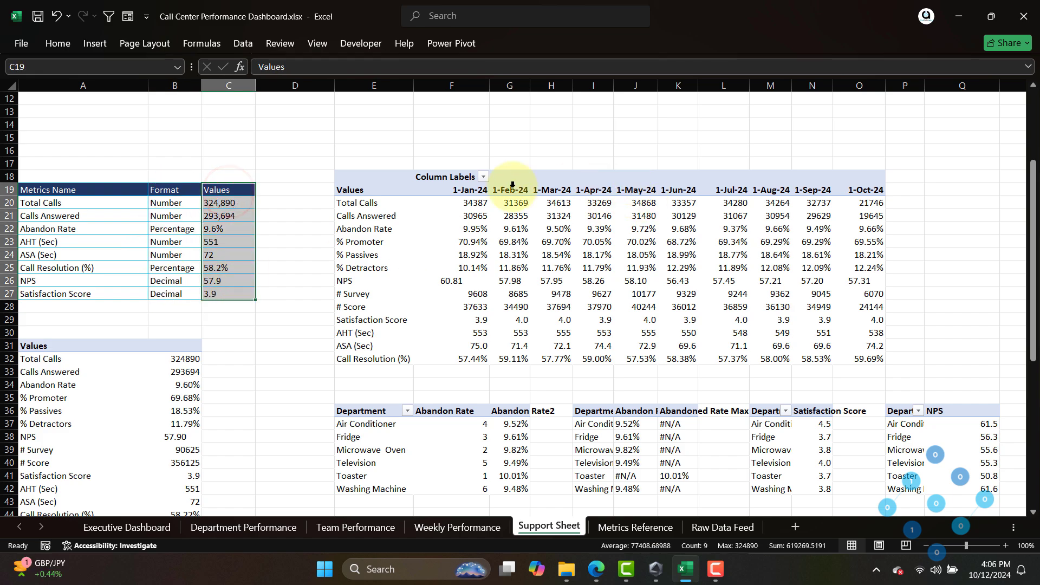
left_click_drag(372, 194, 868, 378)
left_click_drag(1033, 279, 1033, 375)
left_click(52, 165)
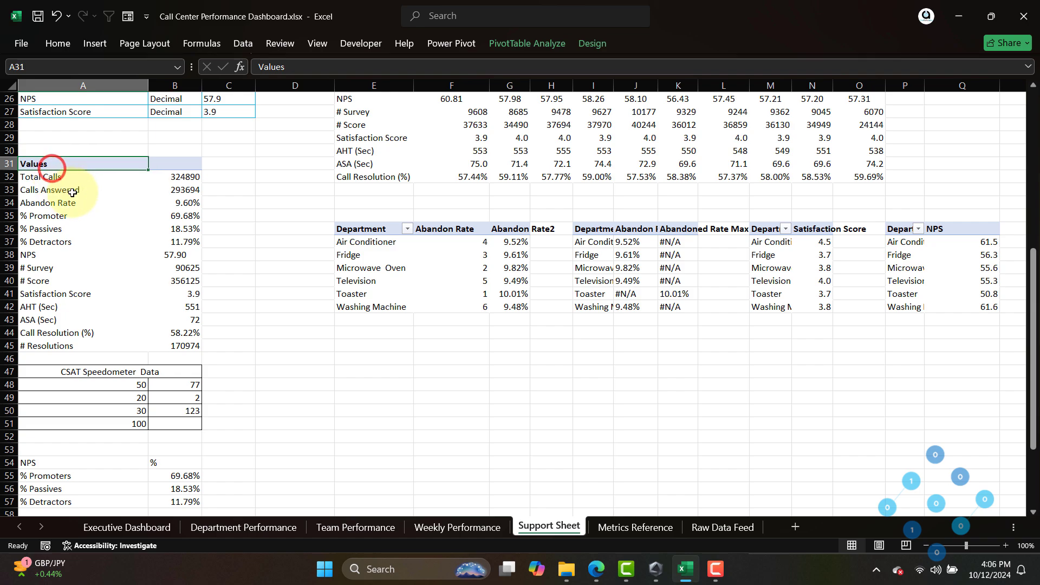
left_click_drag(80, 180, 73, 347)
left_click_drag(175, 181, 171, 340)
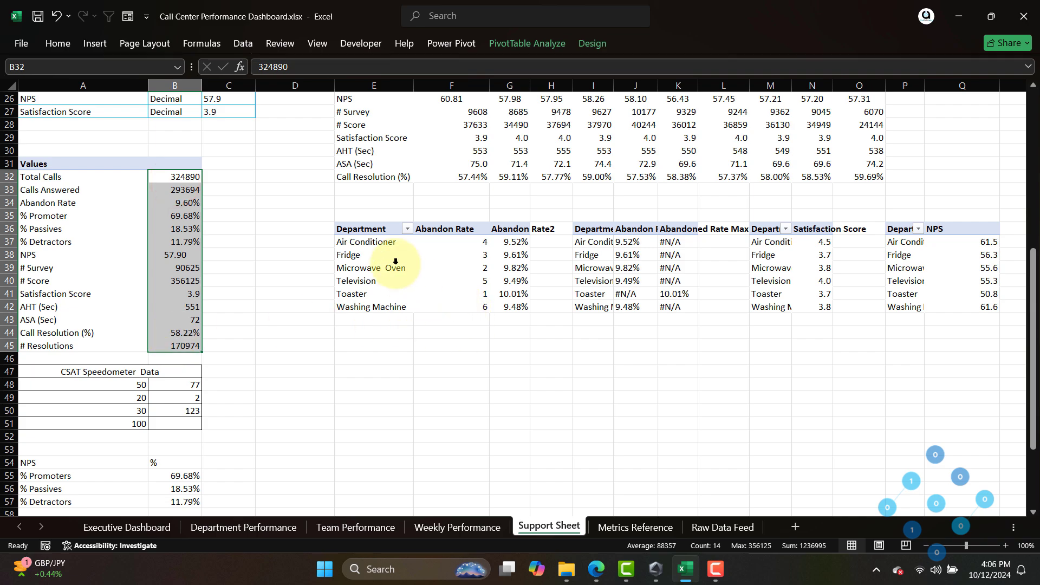
left_click(351, 229)
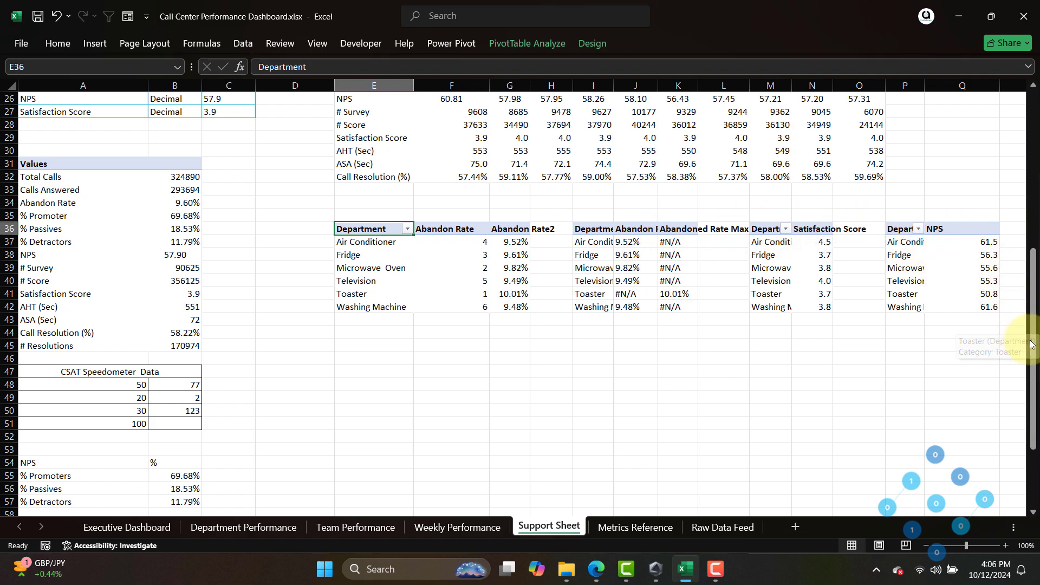
left_click_drag(1033, 333, 1032, 400)
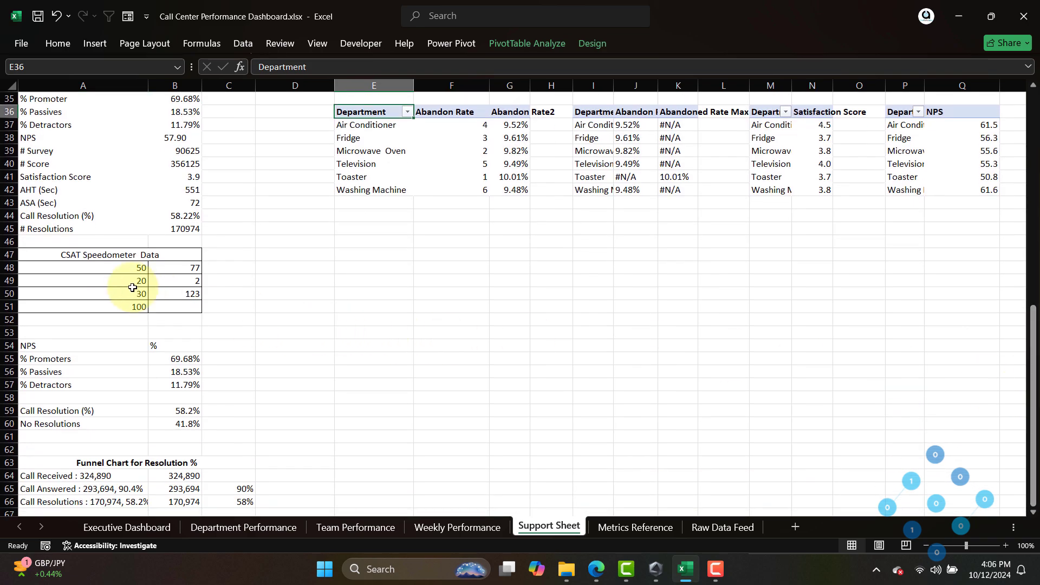
Examine the CSAT speedometer, NPS, call resolution and resolution funnel chart data on the Support Sheet.
left_click_drag(76, 259, 151, 306)
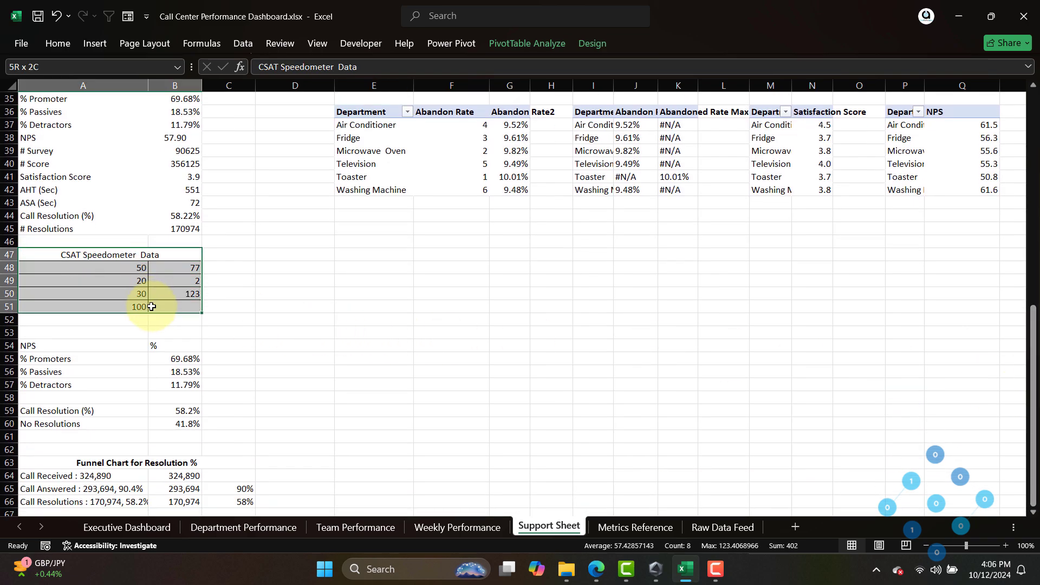
left_click_drag(89, 347, 183, 390)
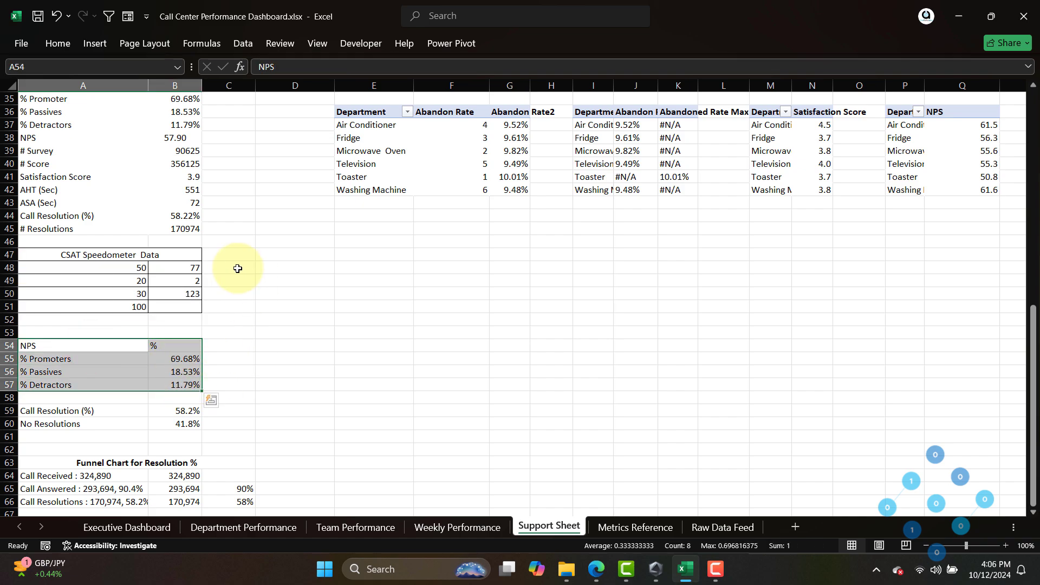
left_click(154, 368)
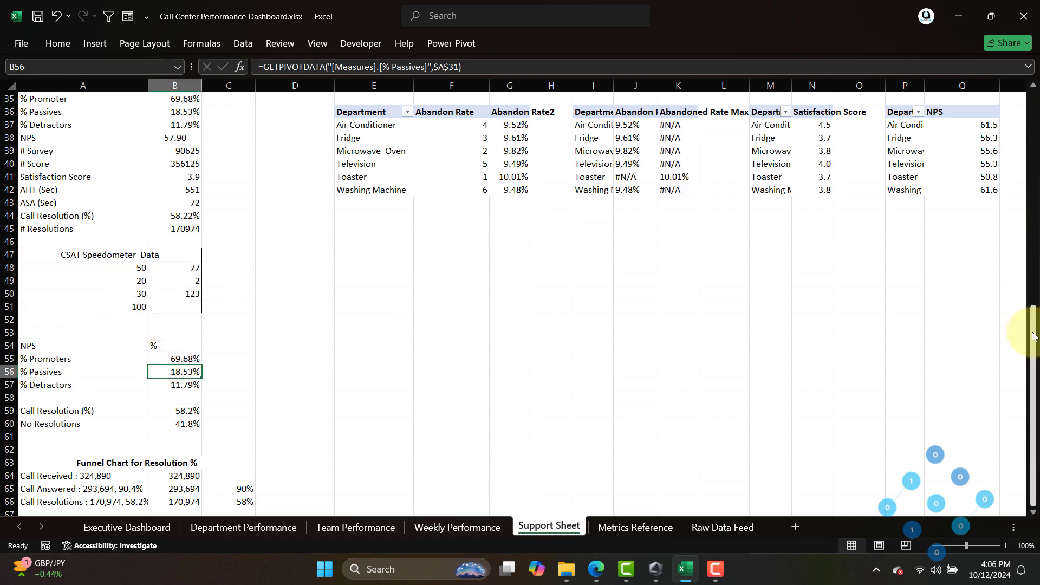
left_click(102, 409)
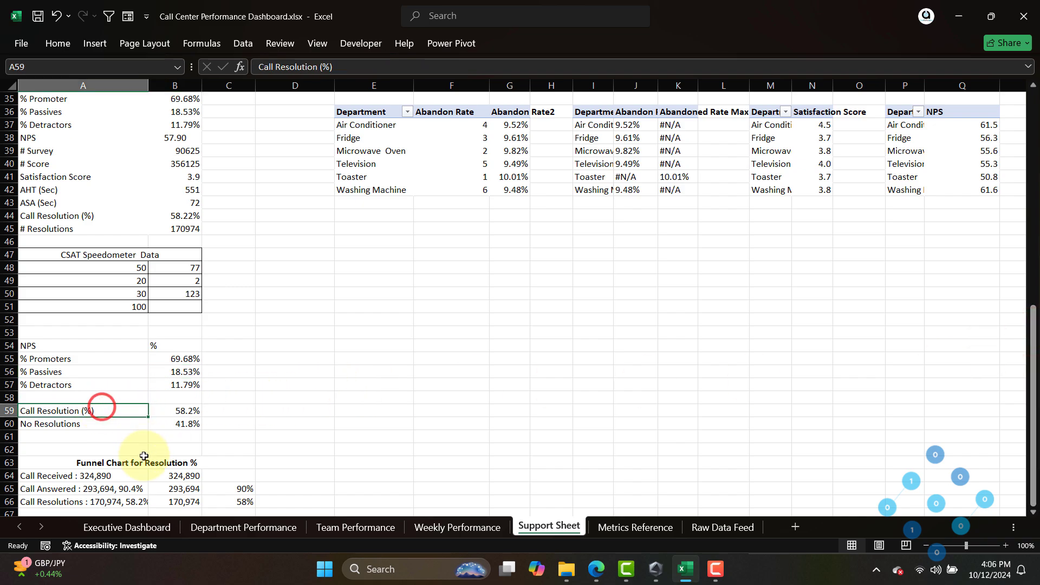
left_click(105, 463)
left_click(1034, 370)
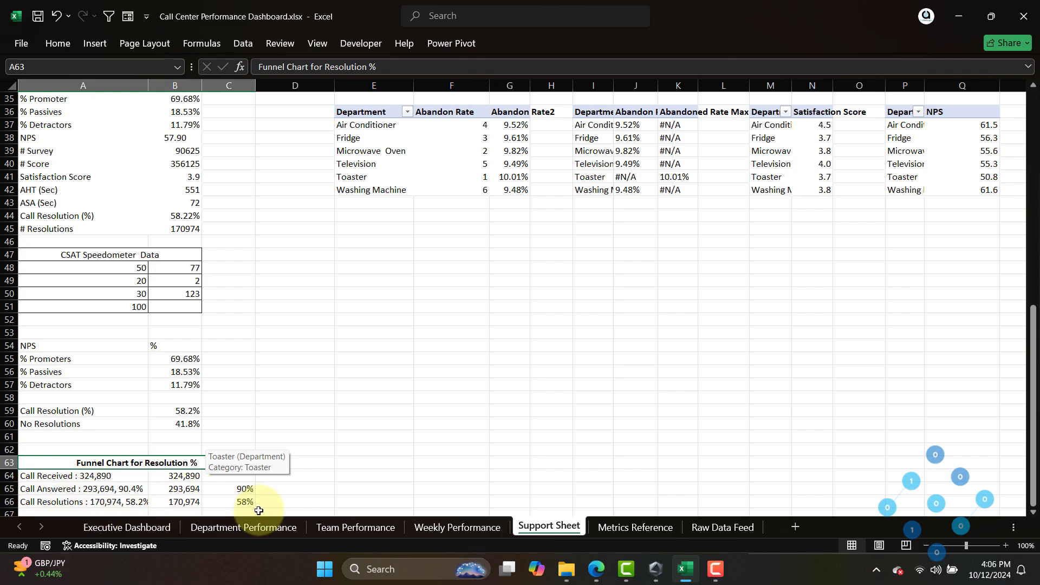
left_click(242, 491)
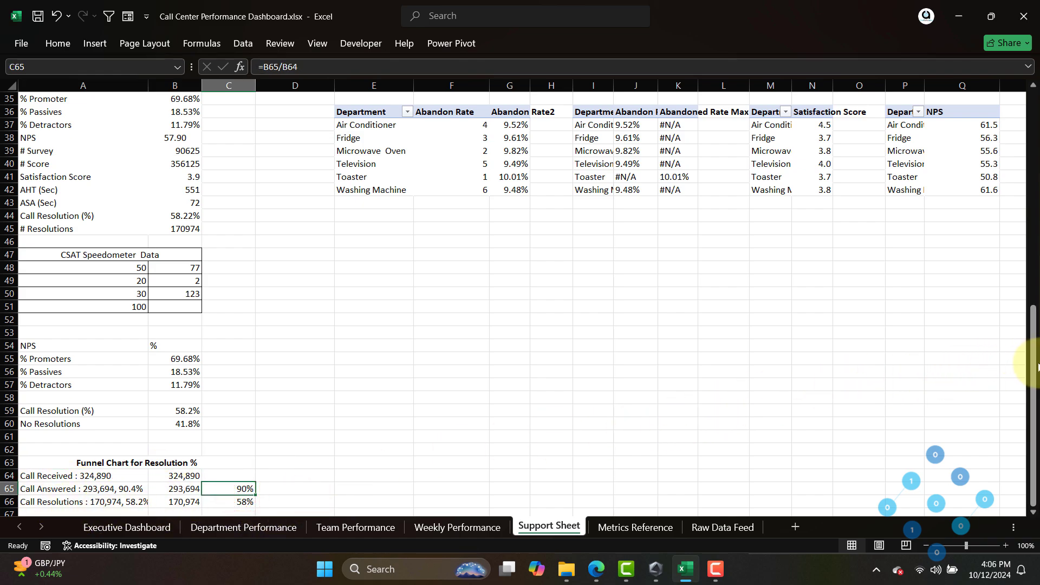
Examine the formulas in the rows below Total Calls in the Total Calls By Month table.
left_click_drag(1034, 347, 1012, 139)
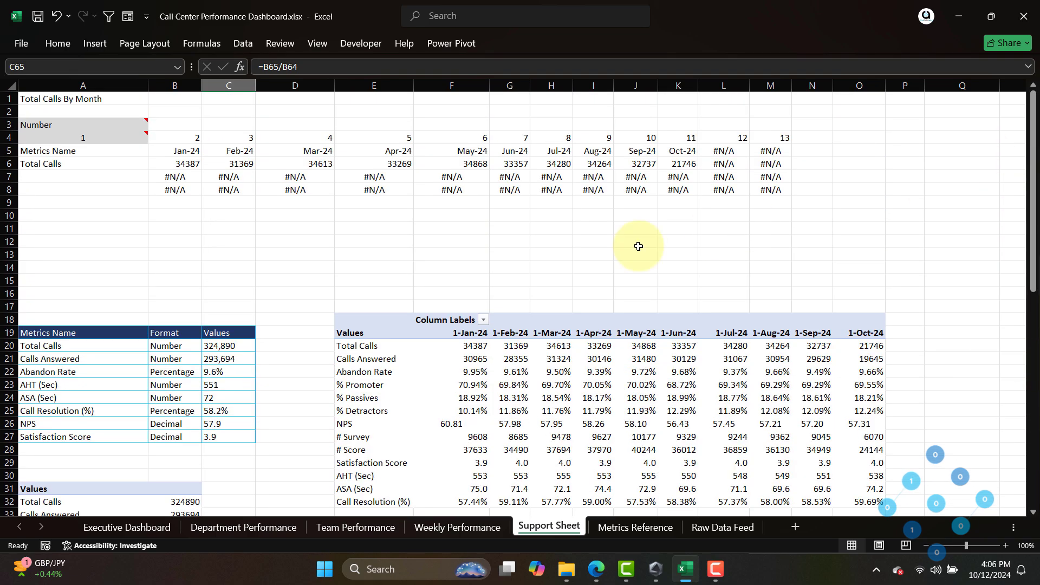
left_click(371, 178)
left_click(507, 178)
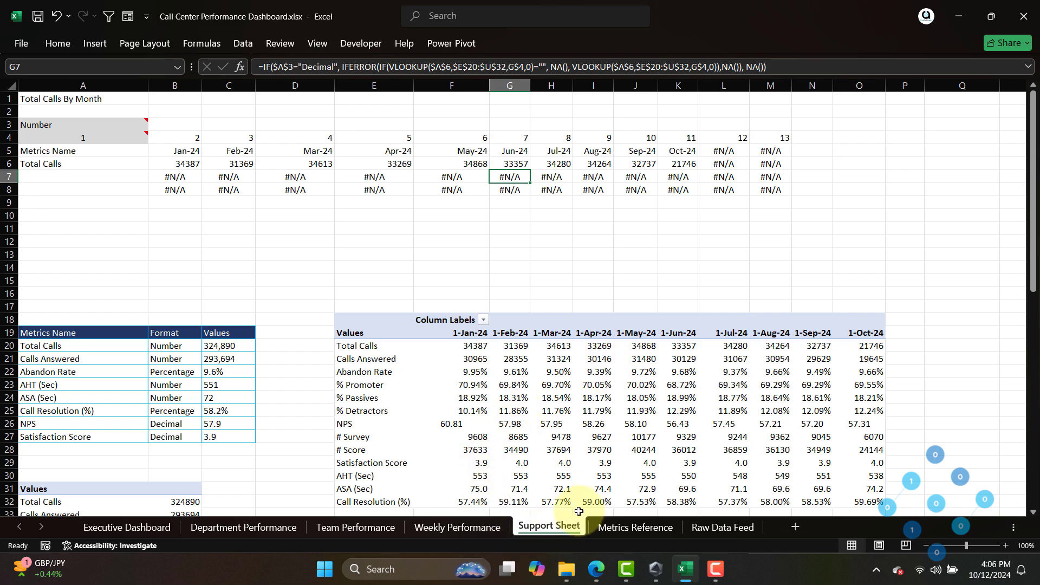
Hide the Support Sheet and return to the Executive Dashboard sheet.
right_click(552, 529)
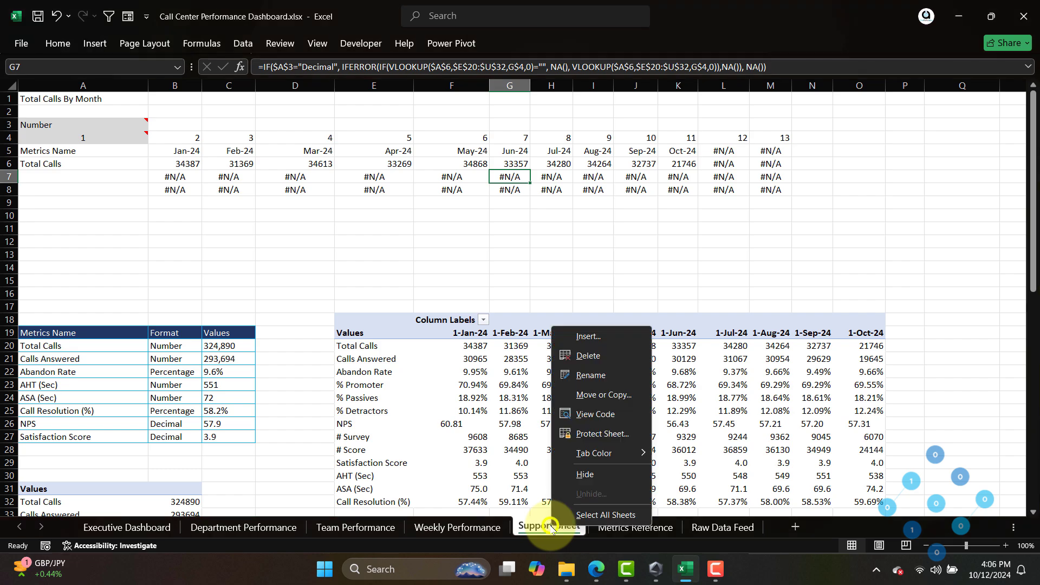
left_click(577, 477)
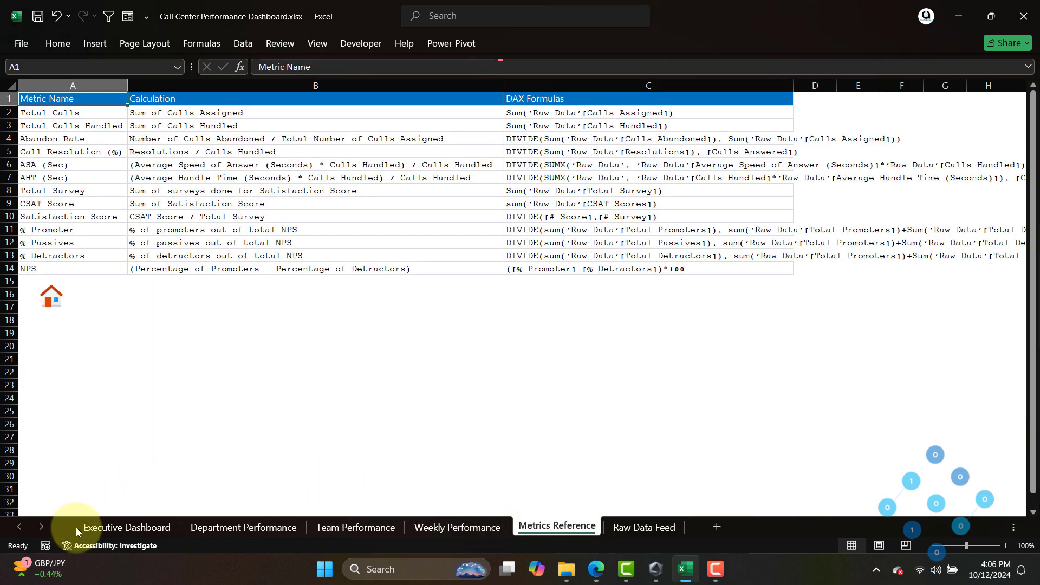
left_click(106, 533)
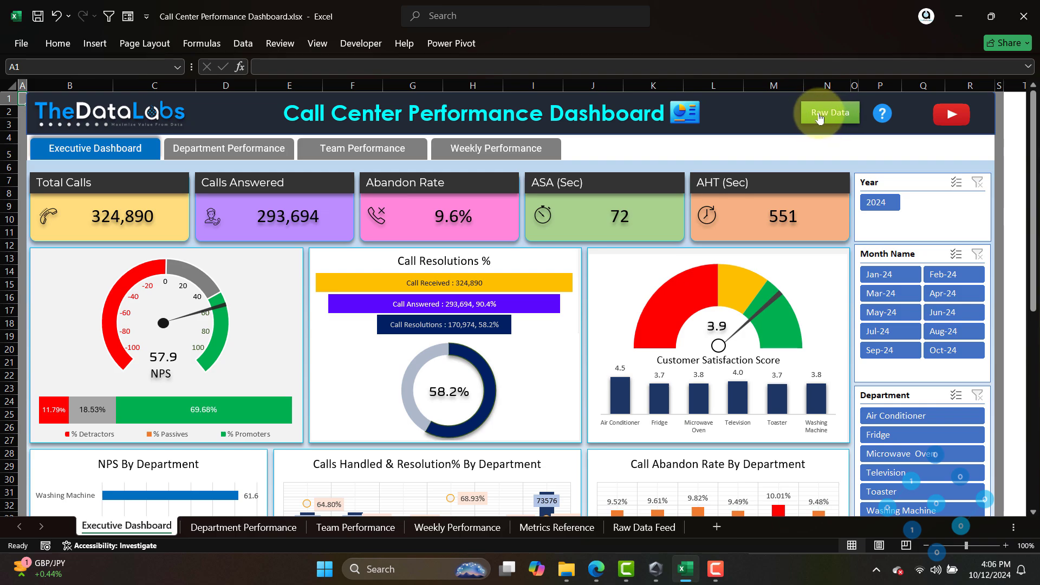
Follow the dashboard's help and Raw Data links to their sheets, returning each time through the home link, and view the Executive Dashboard.
left_click(883, 118)
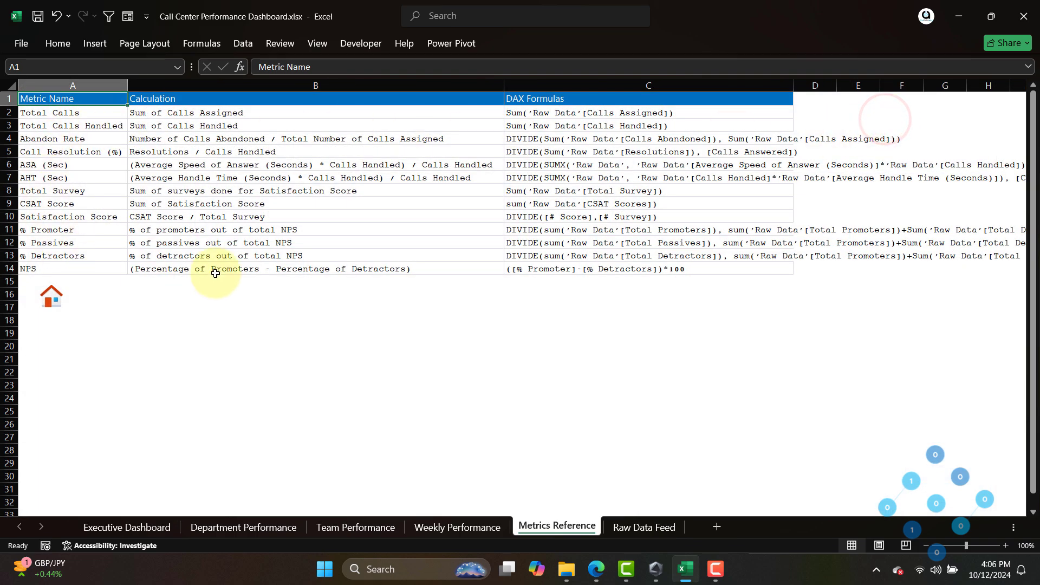
left_click(45, 305)
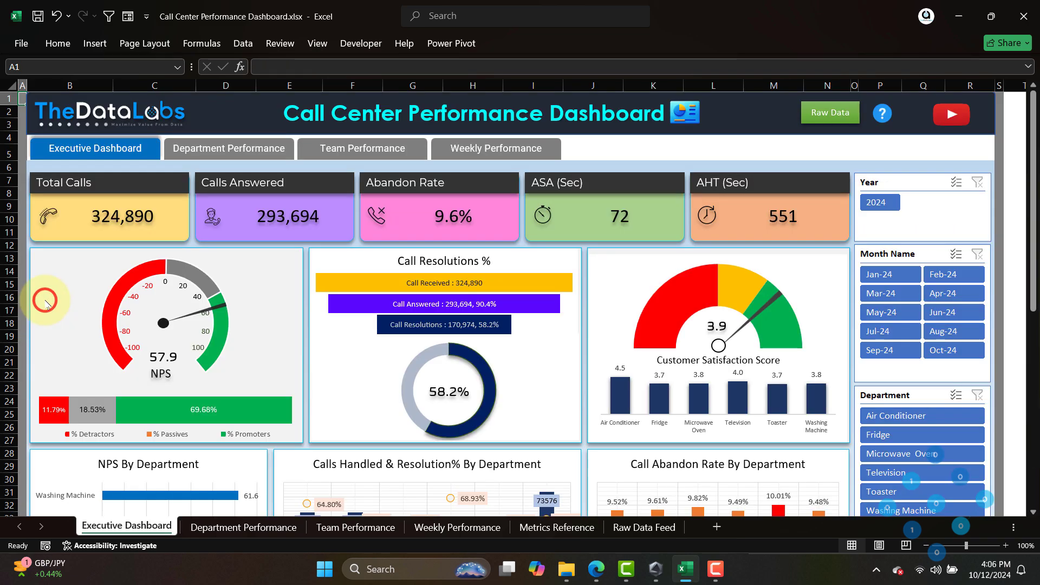
left_click(829, 119)
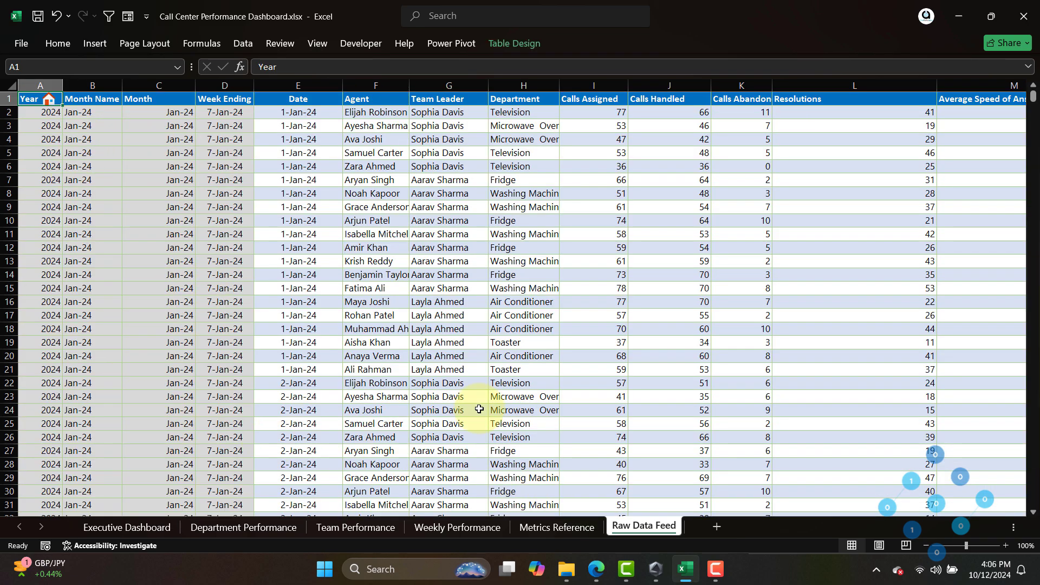
left_click(47, 102)
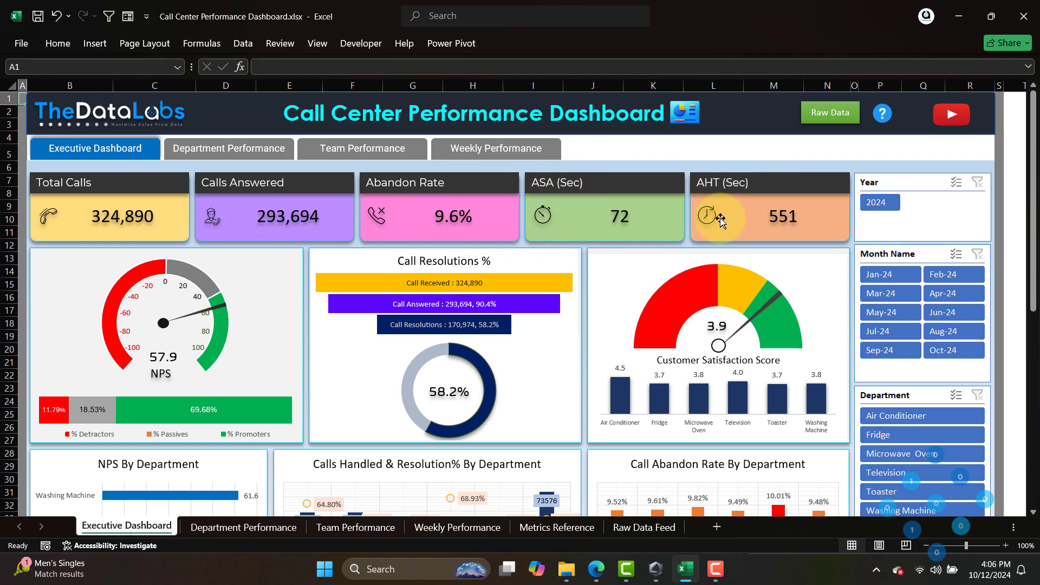
scroll(1032, 205, "down", 2)
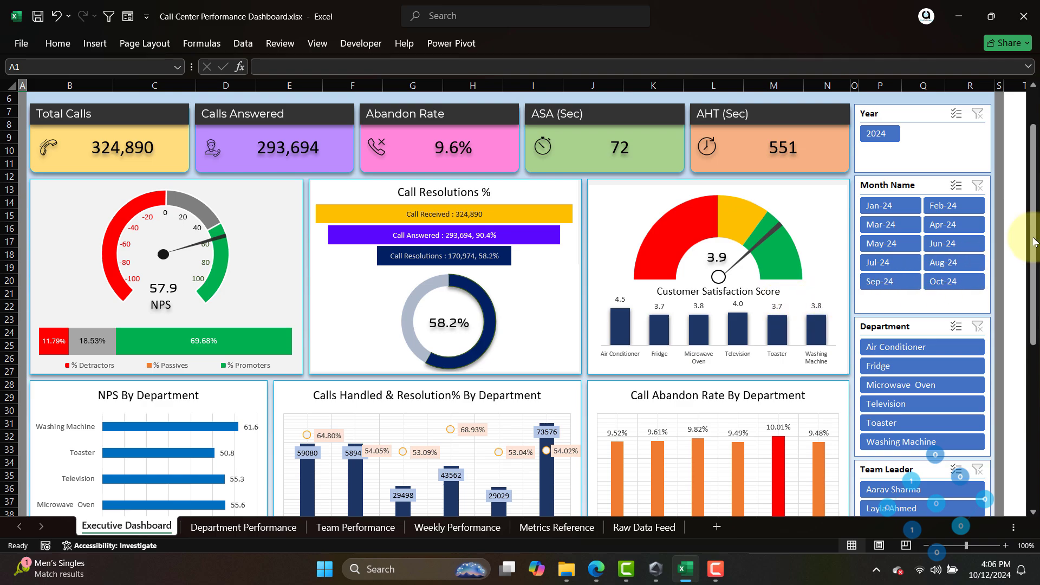
Examine the NPS, calls handled and resolution, and call abandon rate charts by department on the Executive Dashboard.
left_click_drag(1035, 237, 1037, 287)
scroll(1023, 271, "down", 1)
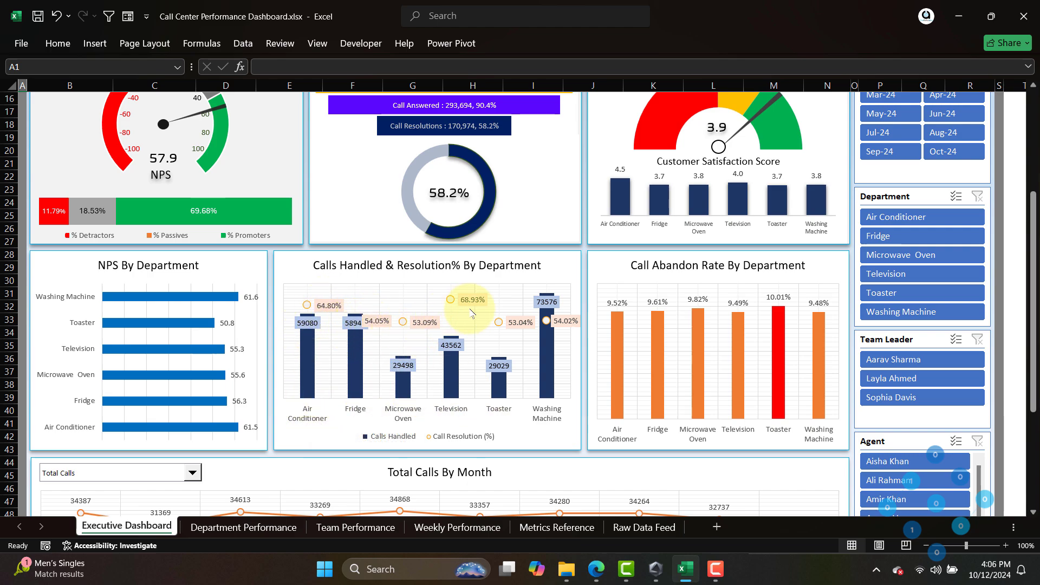
mouse_move(547, 309)
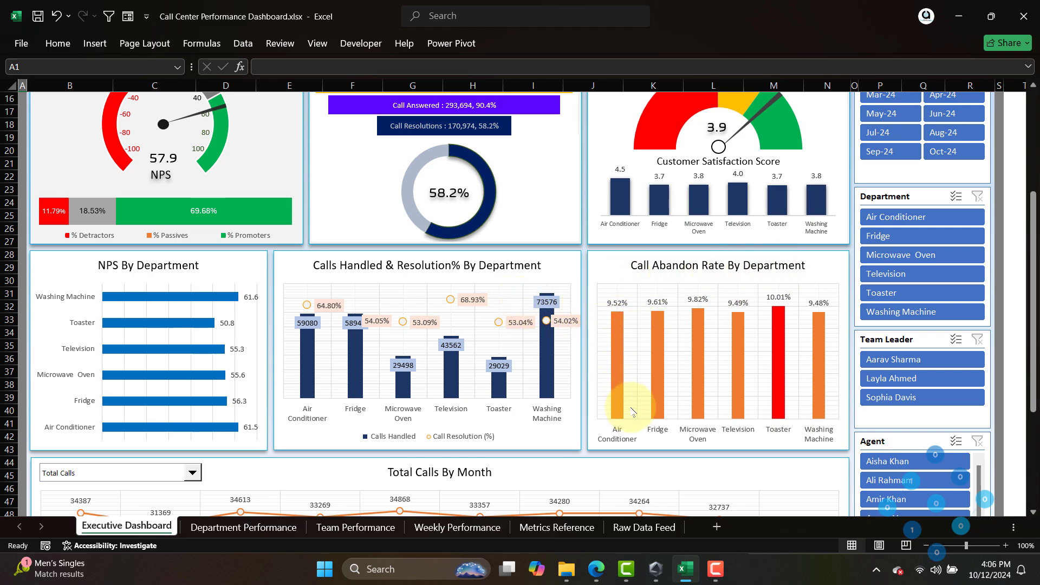
left_click_drag(1033, 313, 1035, 410)
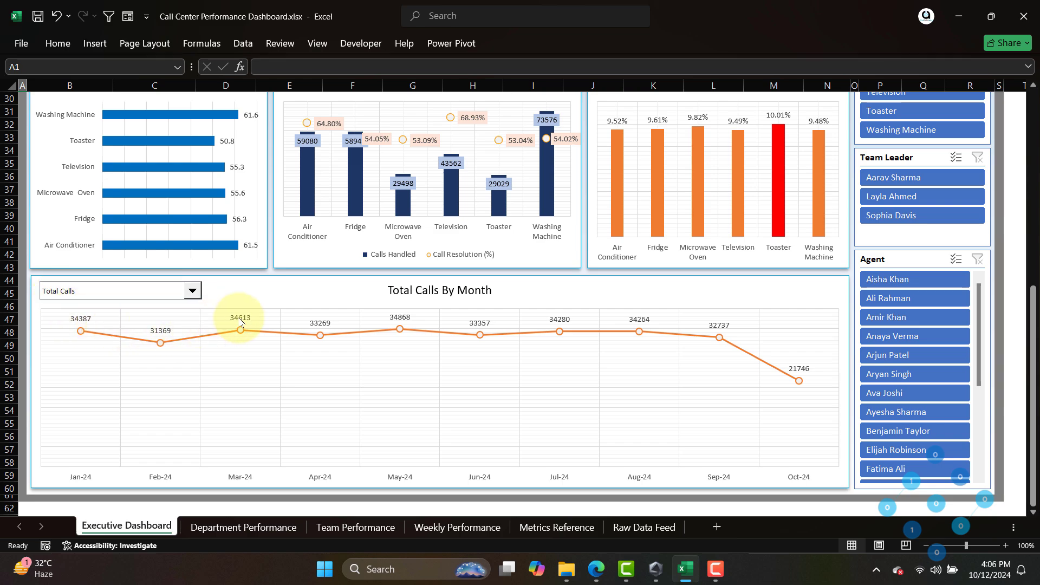
Show Call Resolution (%) and after that NPS in the monthly trend chart, and view its list of metrics.
left_click(191, 291)
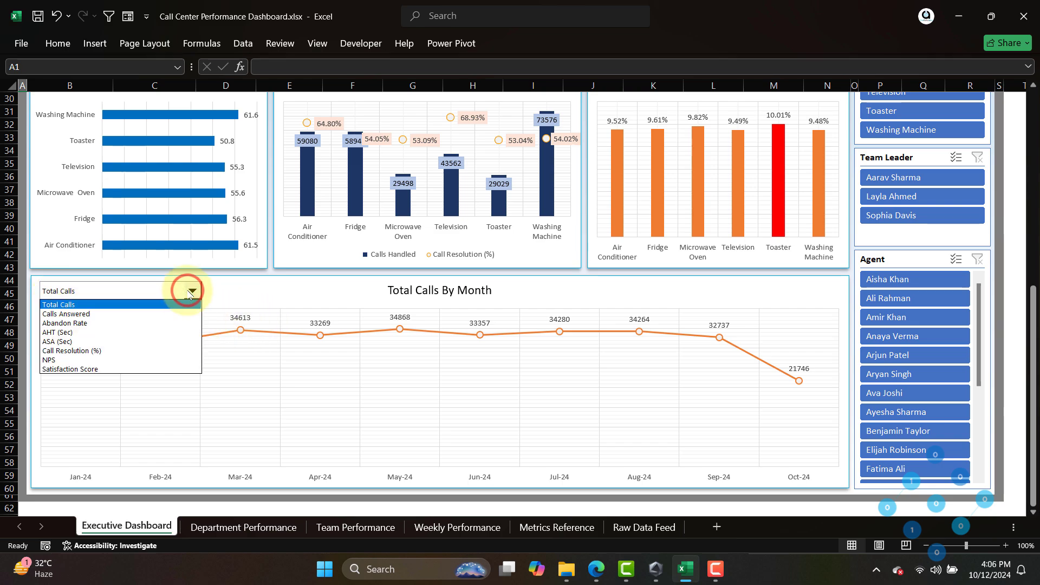
left_click(69, 351)
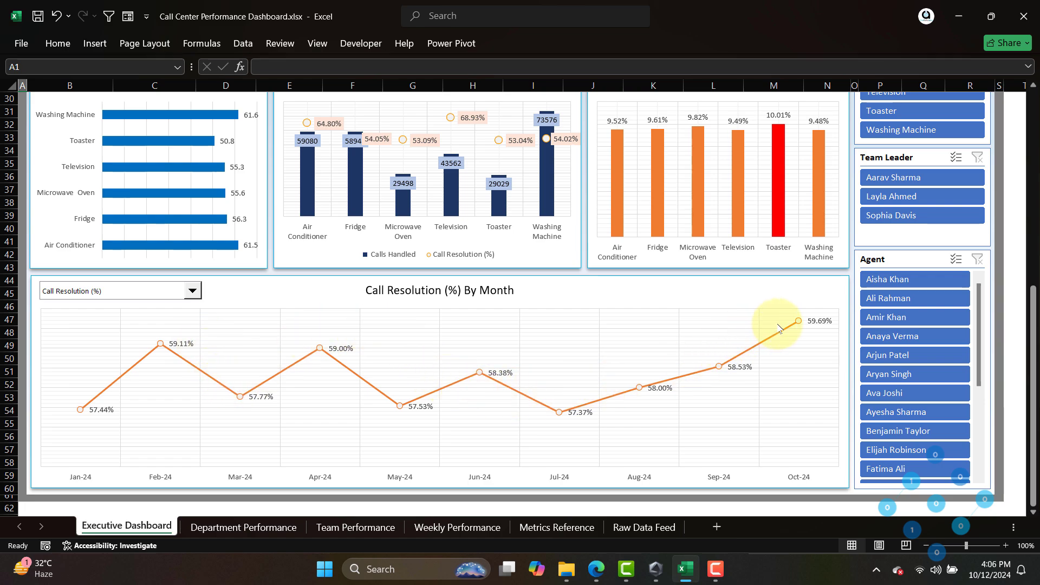
left_click(193, 291)
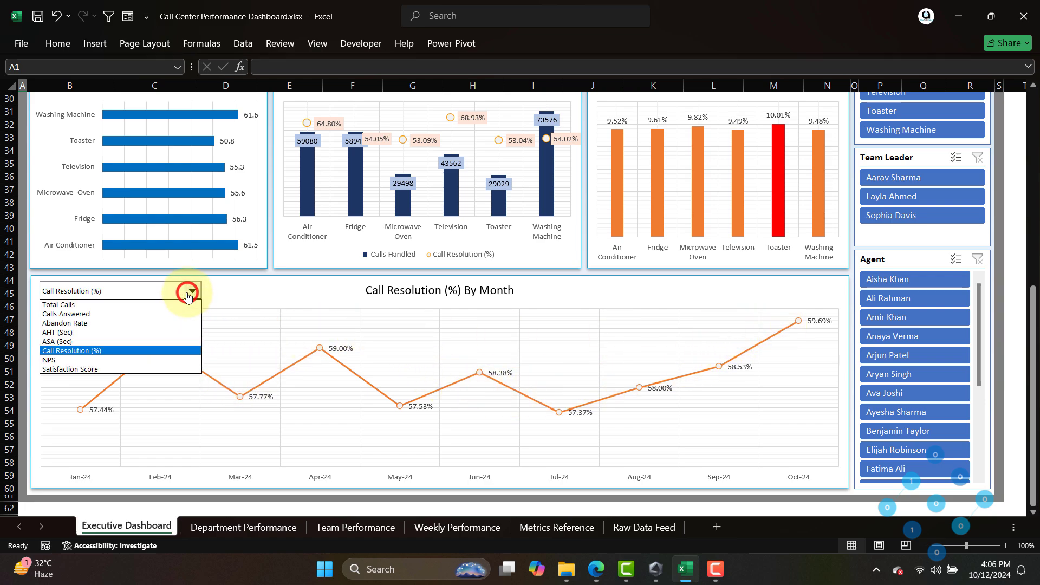
left_click(47, 361)
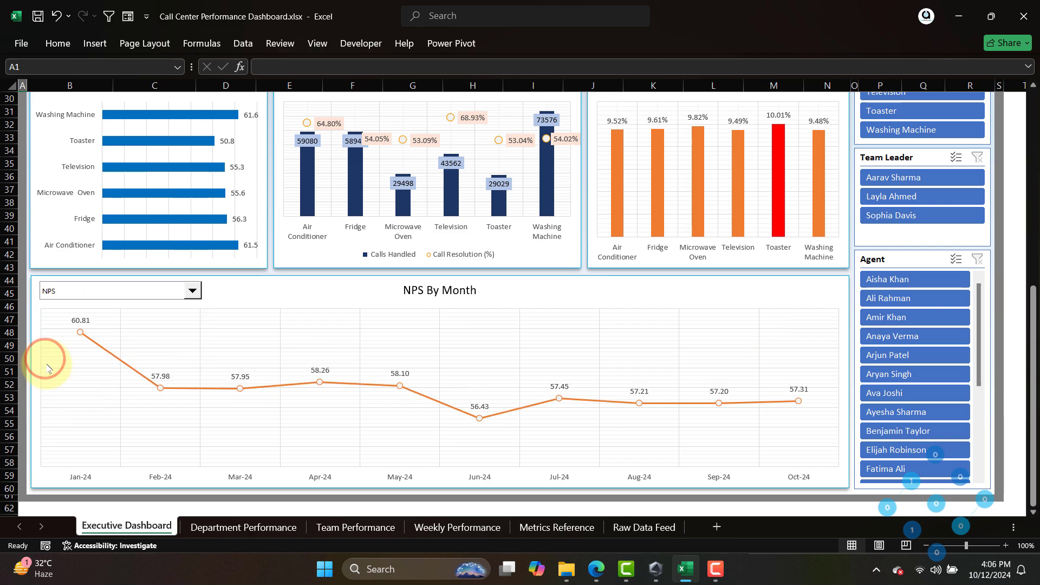
left_click(193, 291)
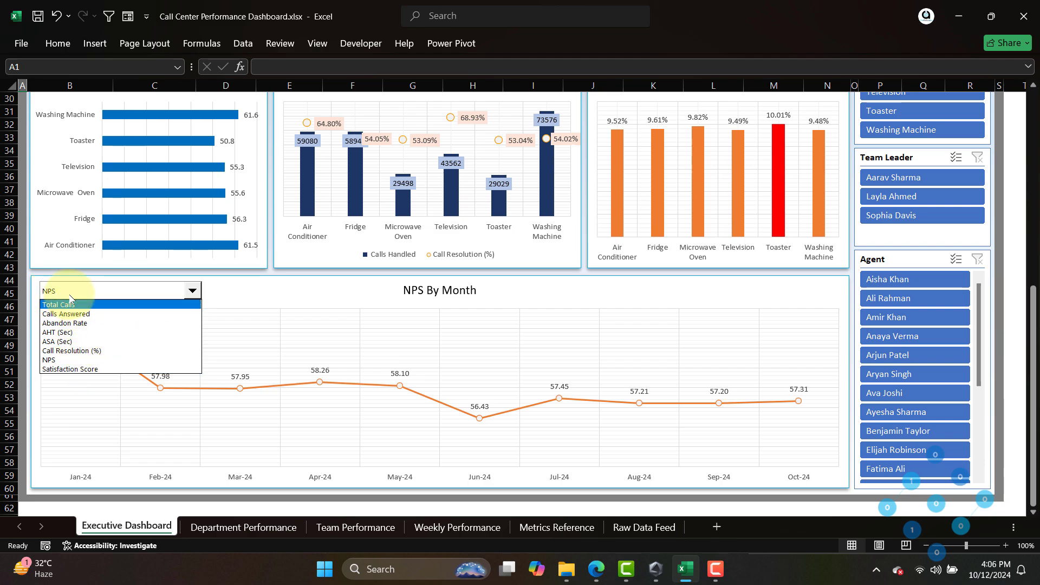
left_click(193, 290)
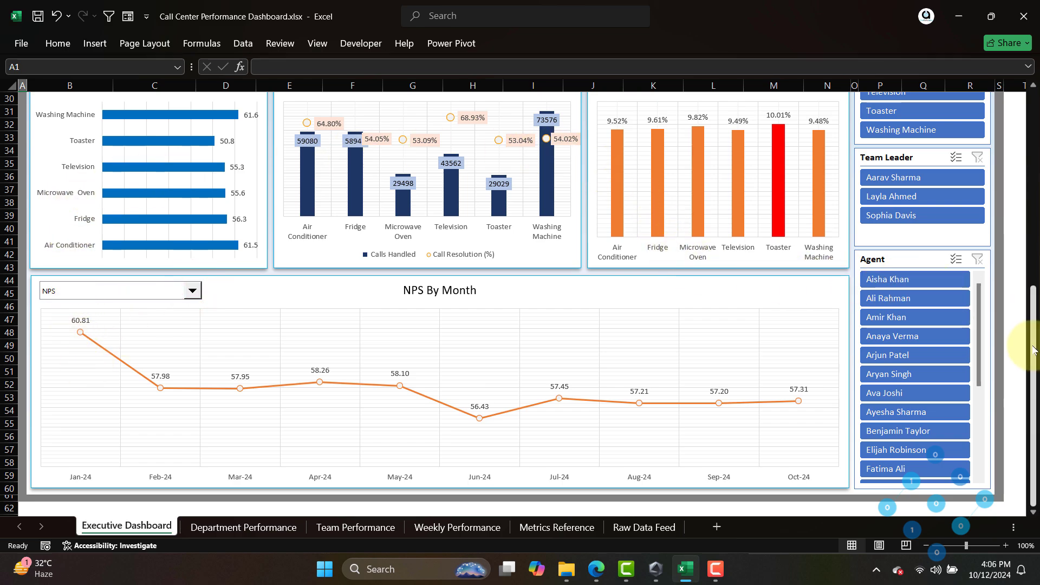
Look over the whole Executive Dashboard once more and follow its link to the Department Performance sheet.
left_click_drag(1031, 346, 1036, 168)
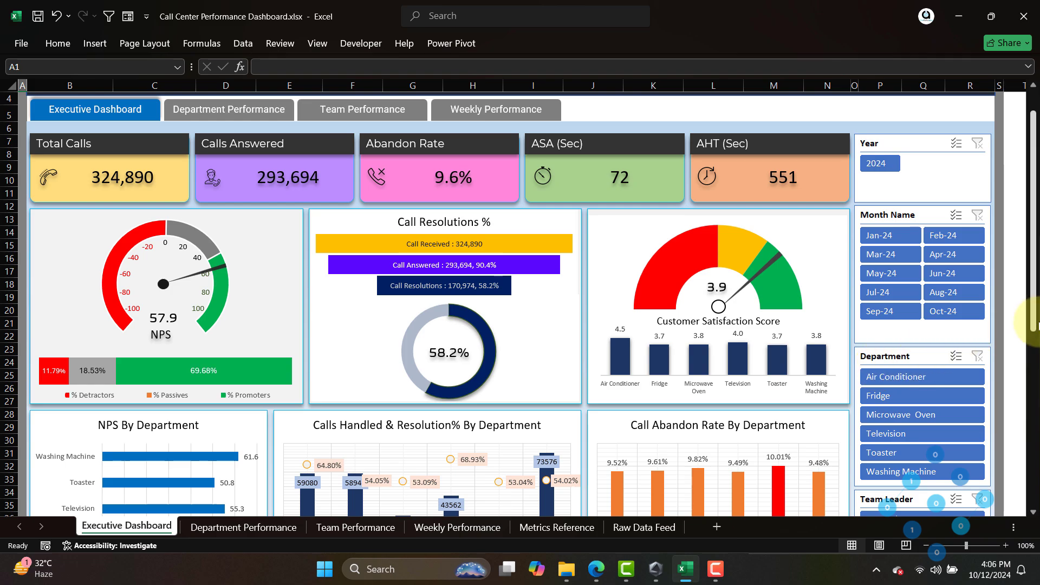
left_click_drag(1038, 294, 1036, 355)
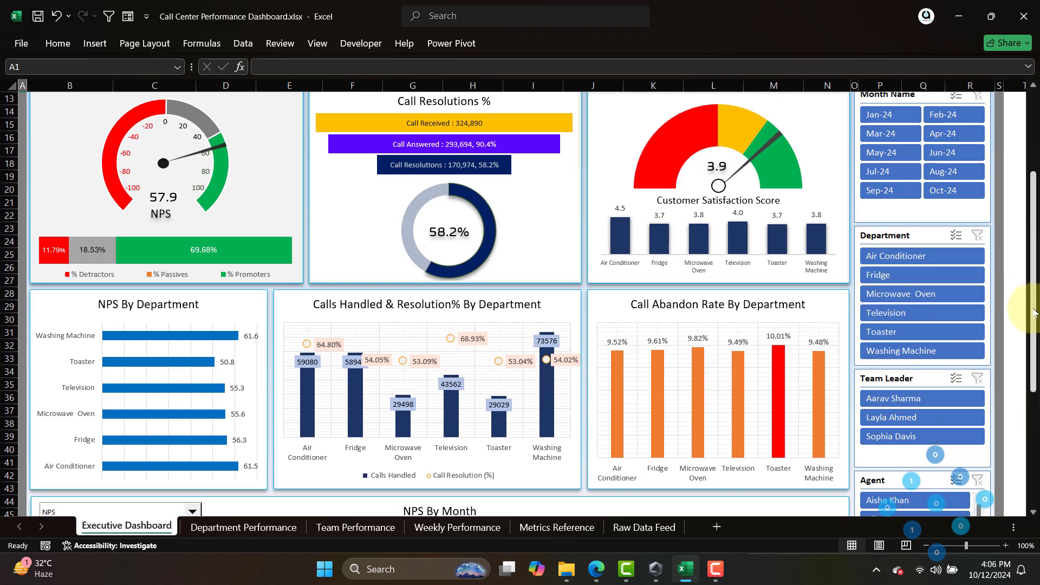
scroll(1035, 313, "down", 5)
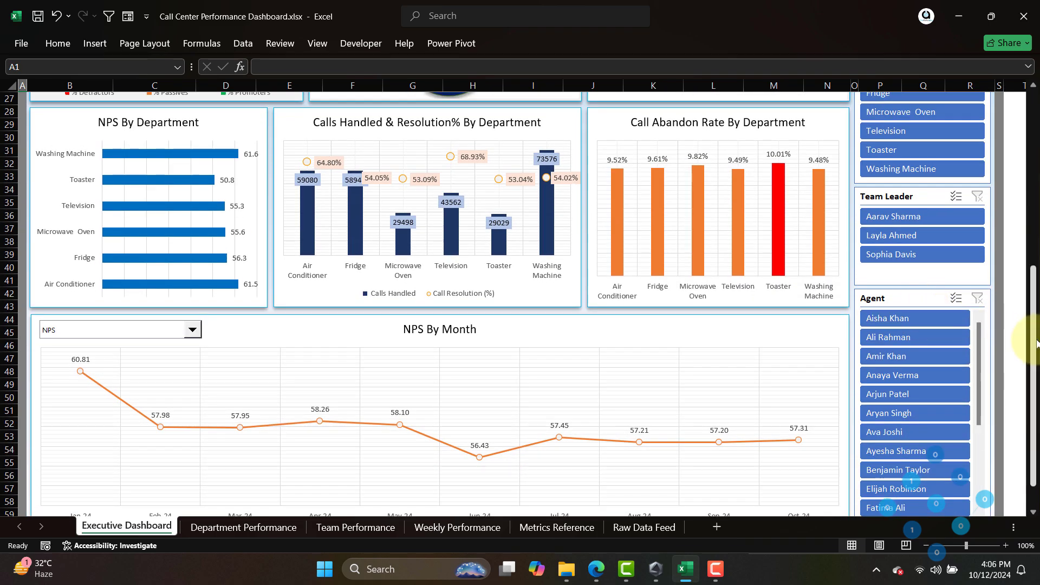
left_click_drag(1036, 343, 1036, 160)
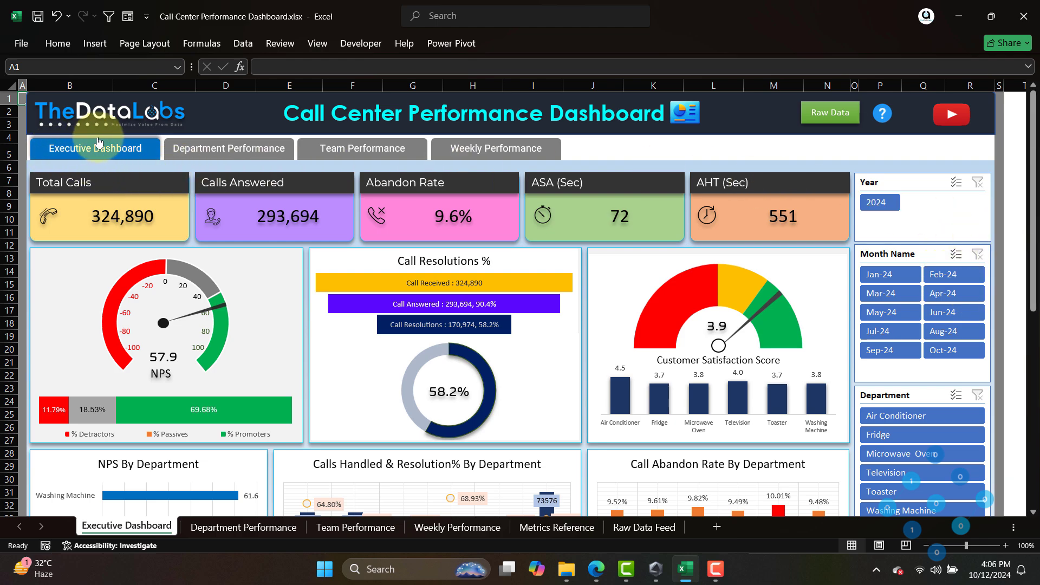
left_click(203, 147)
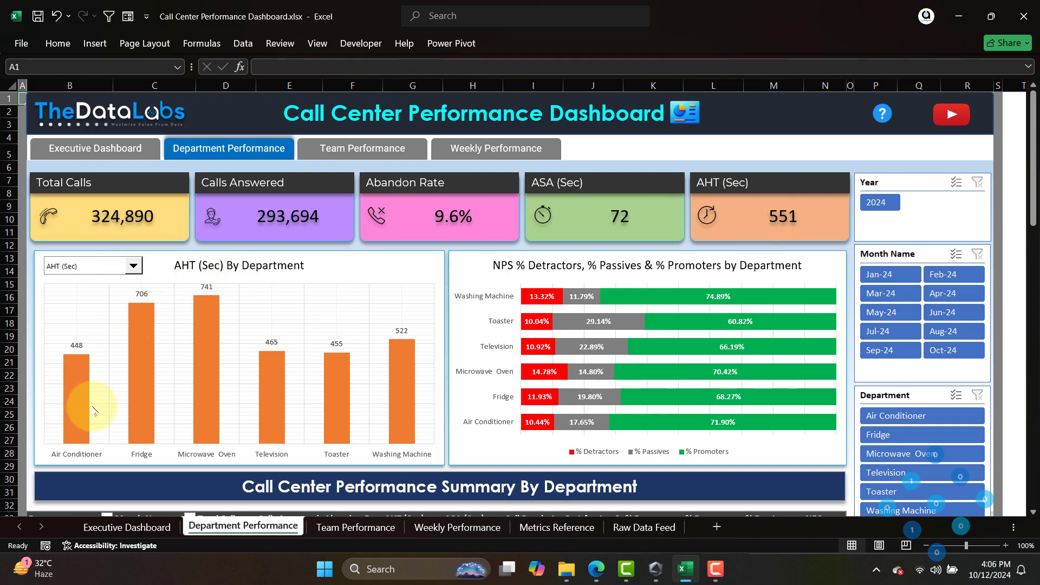
View the metrics available for the AHT (Sec) By Department chart, keeping AHT (Sec) selected.
left_click(133, 267)
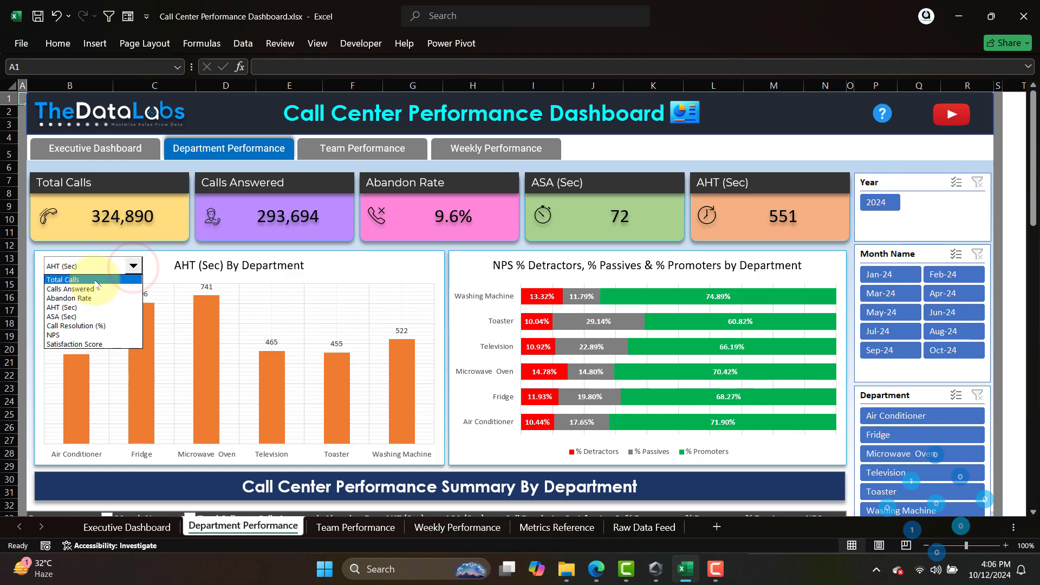
left_click(134, 267)
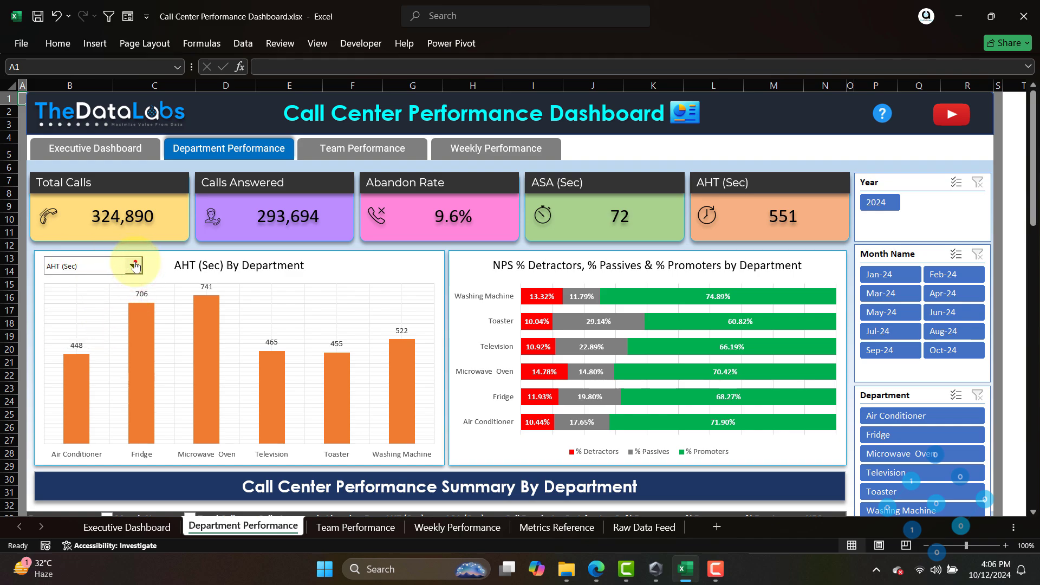
left_click(134, 266)
left_click(132, 267)
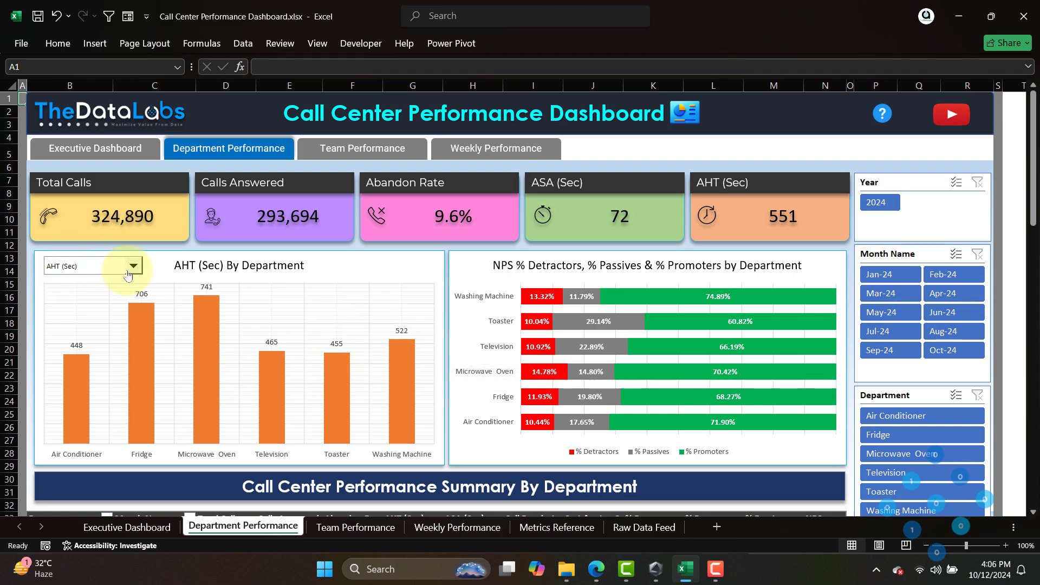
Examine the NPS breakdown by department and select the summary table's headings from Total Calls to NPS.
left_click_drag(1031, 206, 1031, 230)
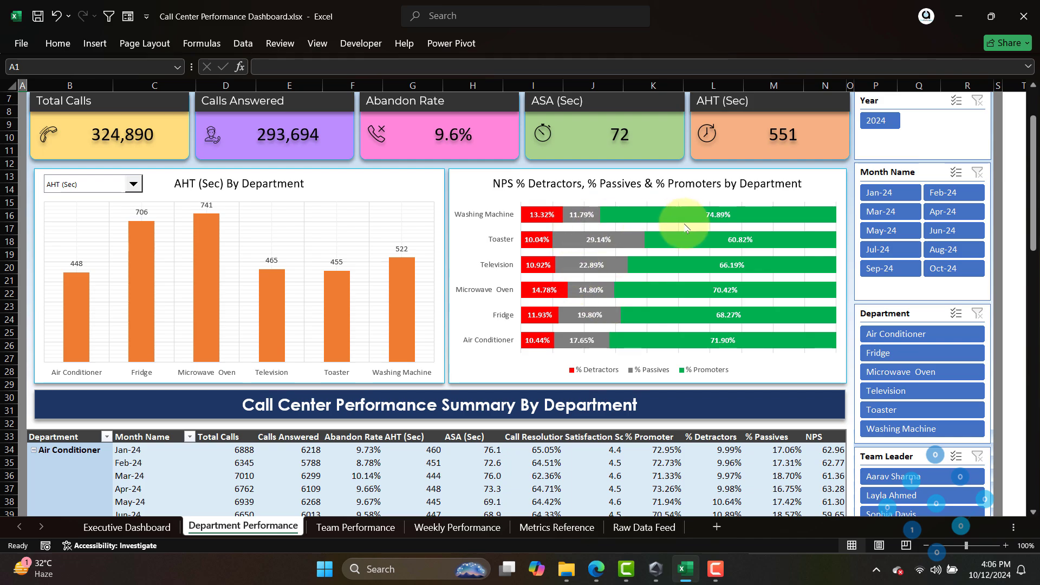
left_click_drag(1033, 196, 1038, 245)
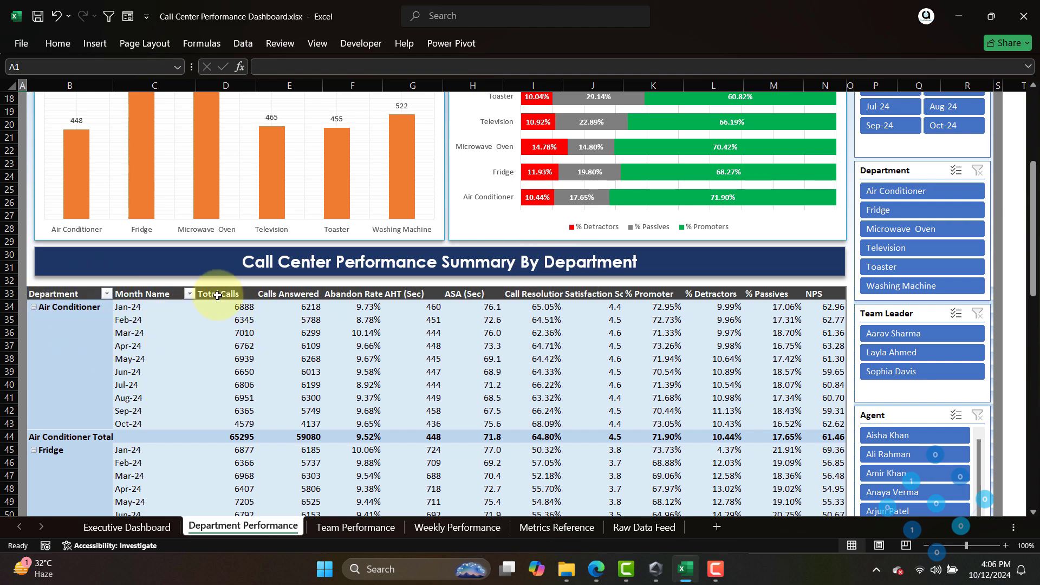
left_click_drag(219, 294, 816, 295)
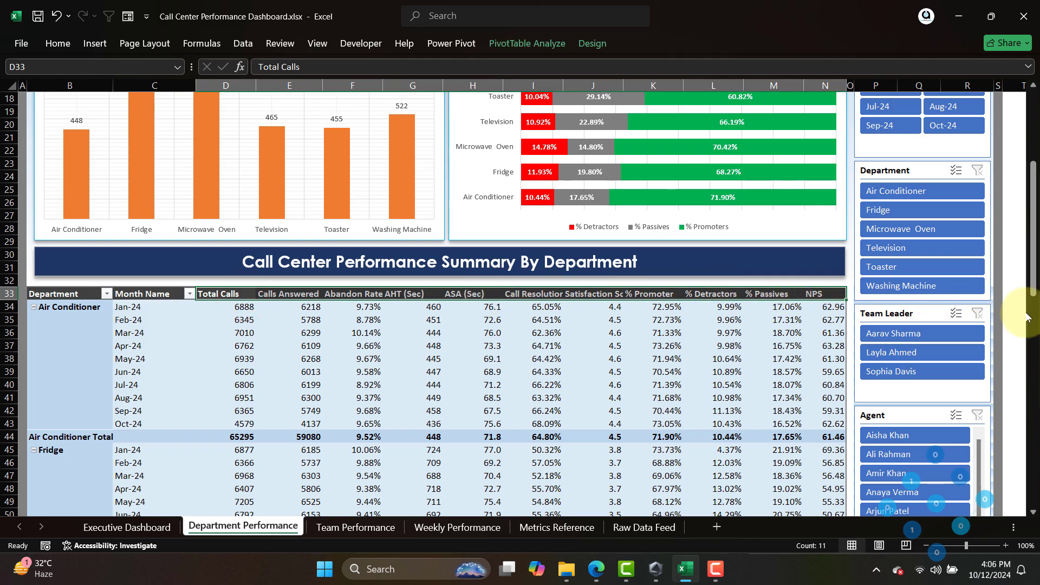
scroll(1034, 290, "up", 3)
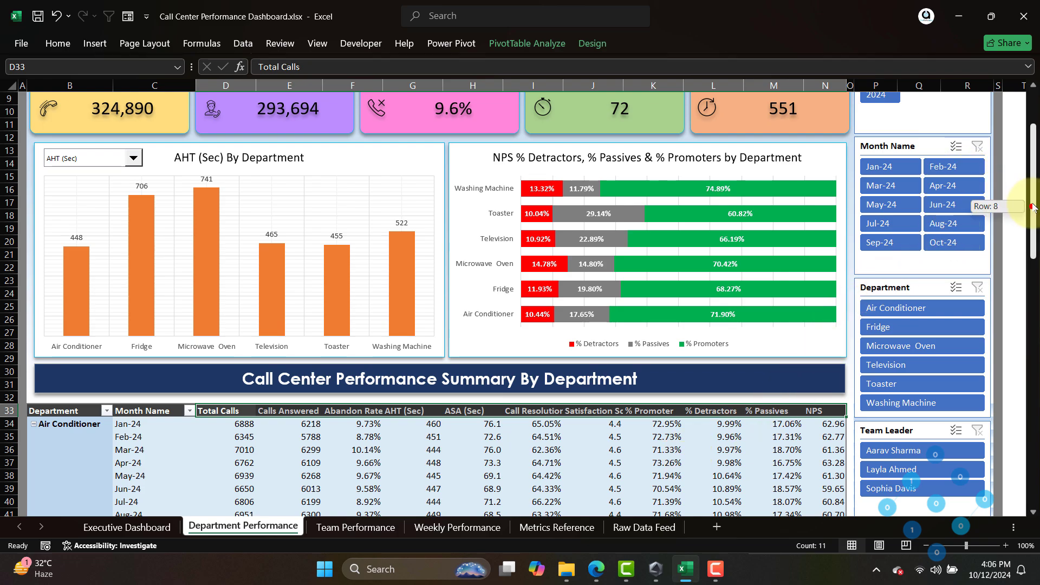
Filter the Department Performance sheet by the first team leader, view its charts, and clear the filter.
left_click_drag(1033, 206, 1032, 281)
left_click(915, 269)
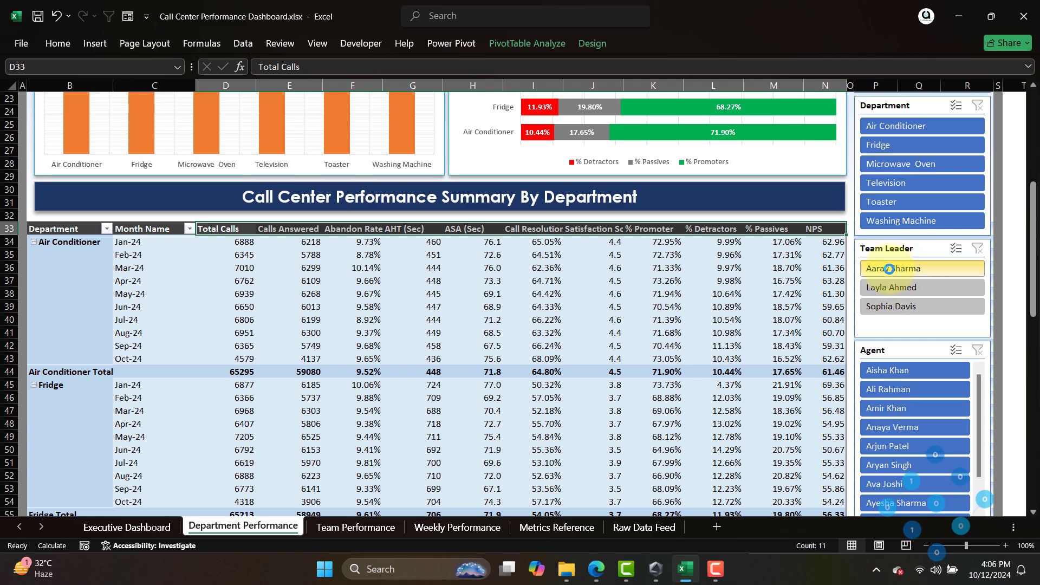
left_click(890, 269)
left_click_drag(1033, 265, 1031, 191)
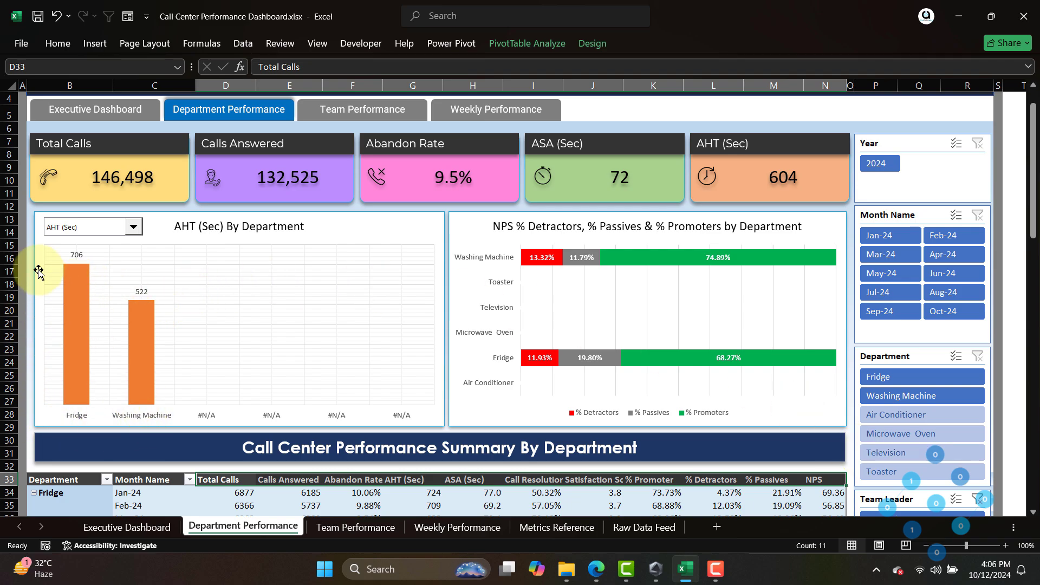
scroll(1032, 225, "down", 5)
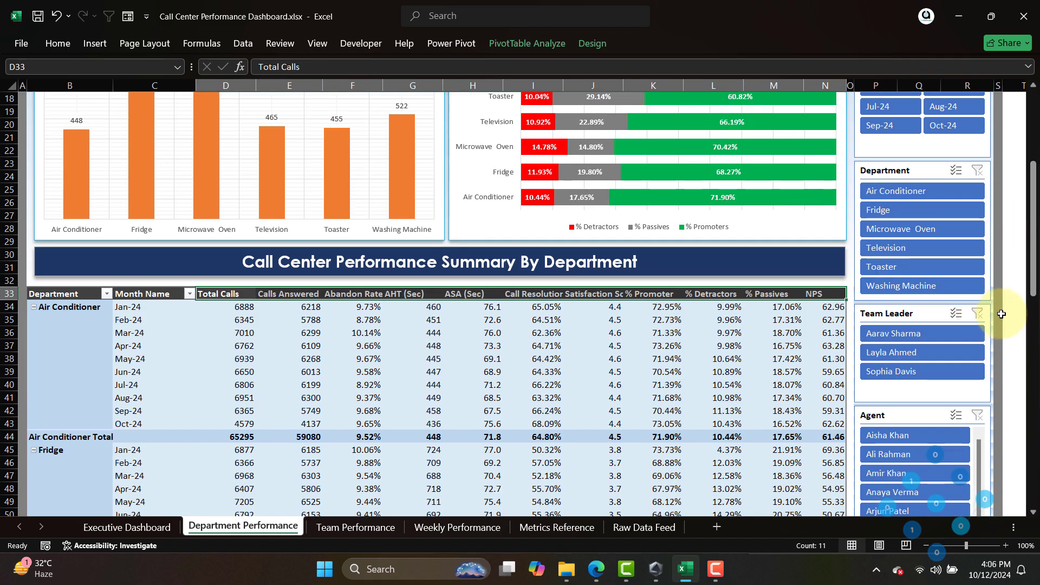
Open the Team Performance sheet and examine its team leader charts and the summary table by team leaders and agents.
left_click(357, 528)
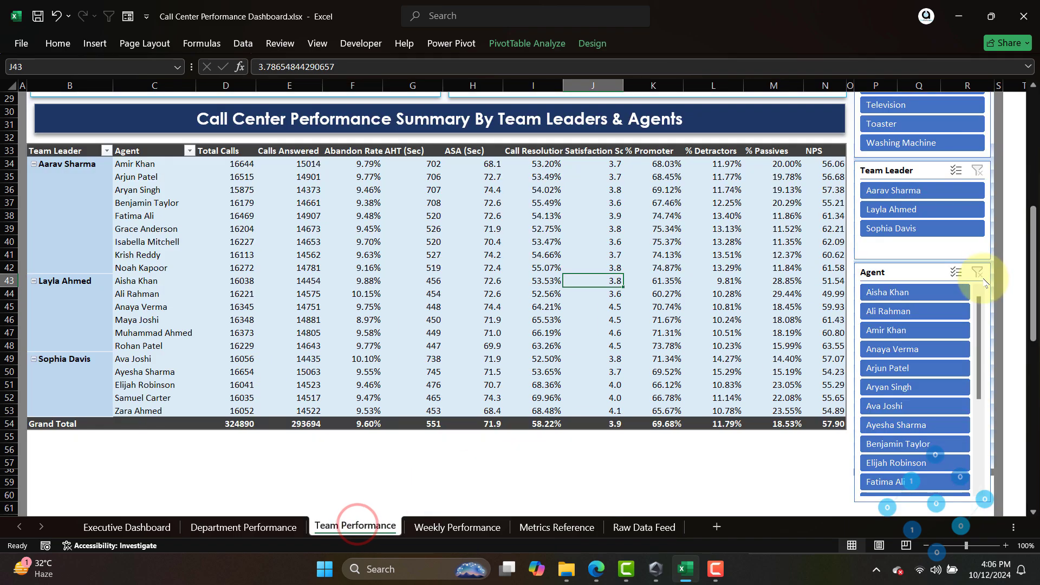
left_click_drag(1033, 298, 1022, 140)
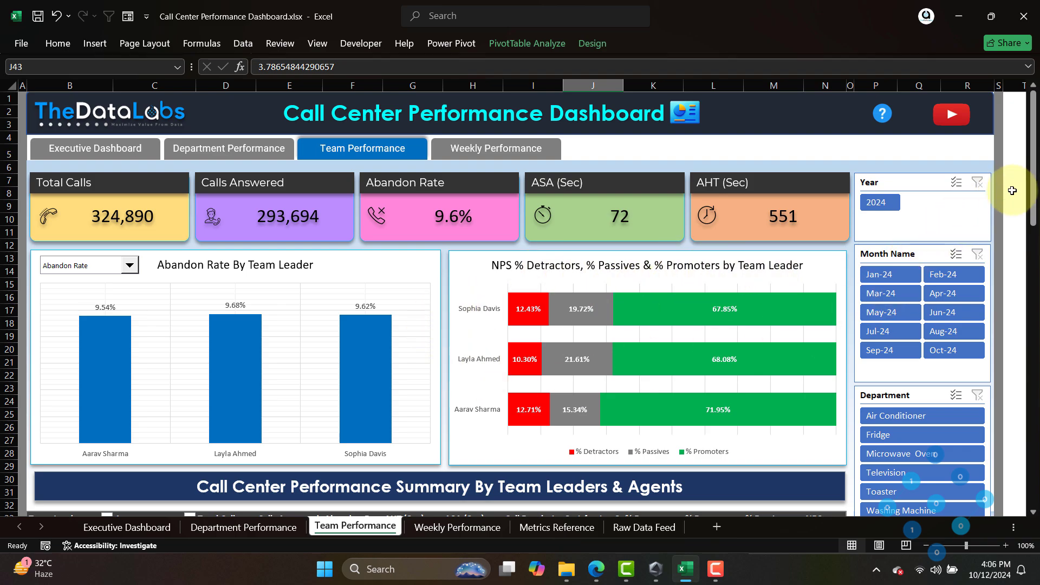
scroll(1034, 182, "down", 7)
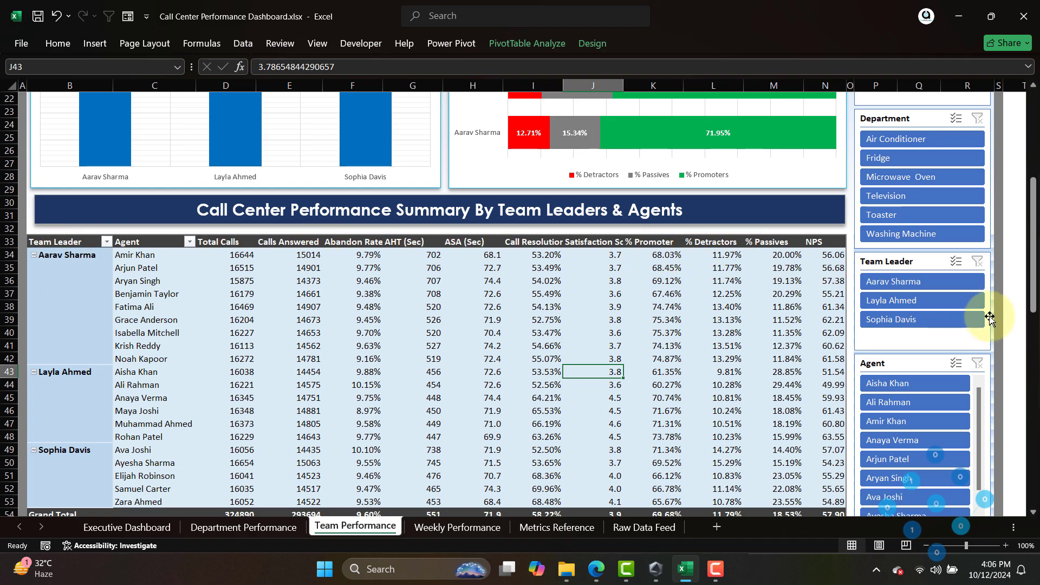
scroll(1019, 265, "up", 7)
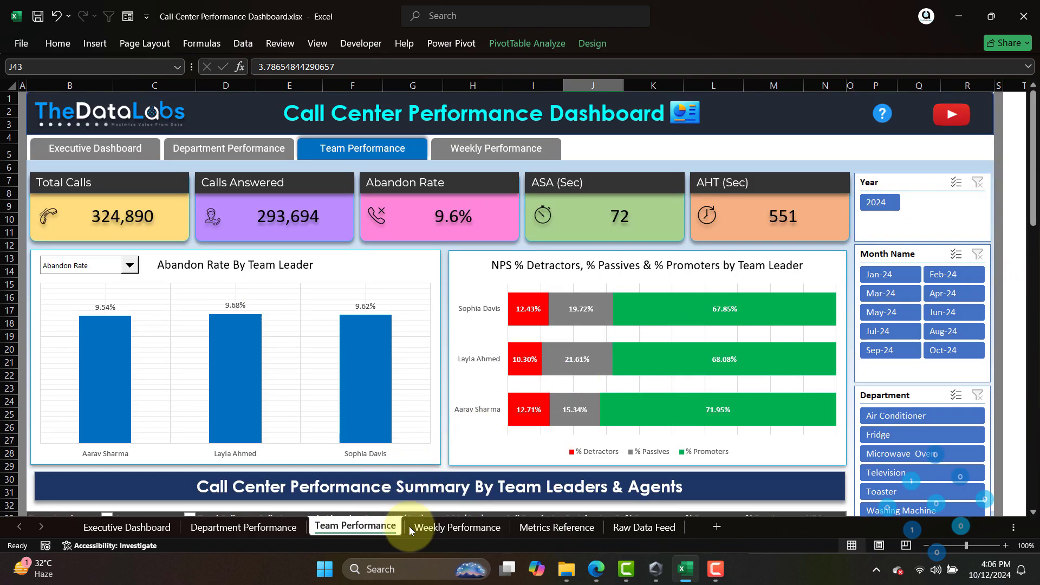
Follow the link to Weekly Performance, view the weekly summary, and return through the Team and Department Performance links to the Executive Dashboard.
left_click(455, 152)
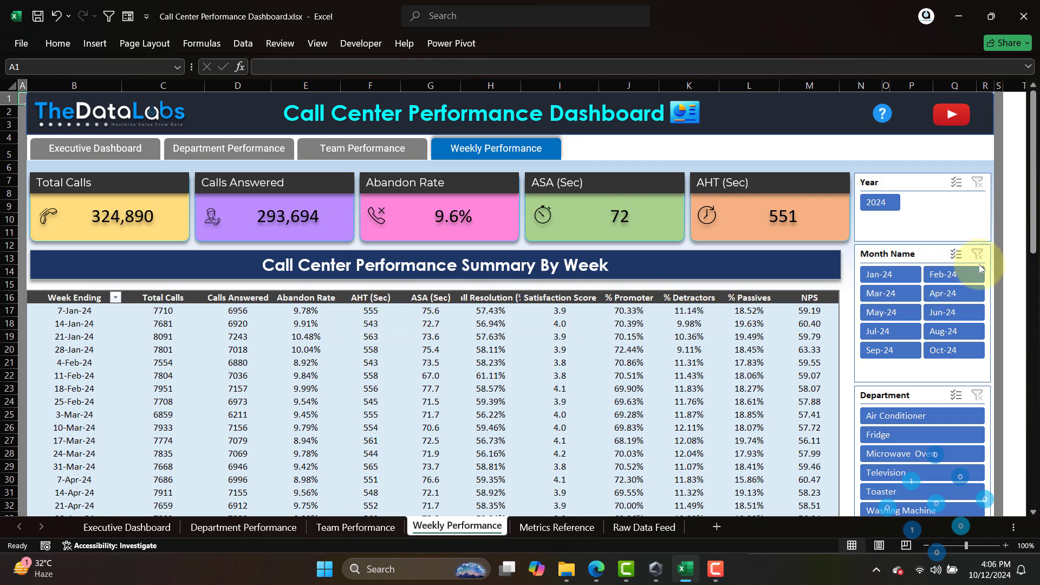
mouse_move(1032, 202)
left_mouse_down()
mouse_move(1032, 450)
mouse_move(1035, 206)
left_mouse_up()
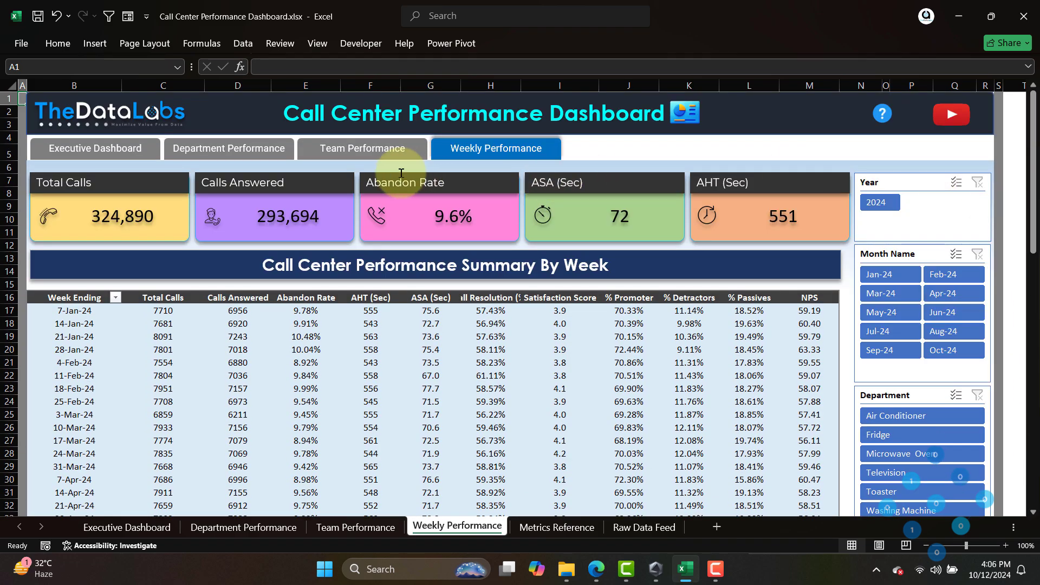
left_click(345, 152)
left_click(232, 146)
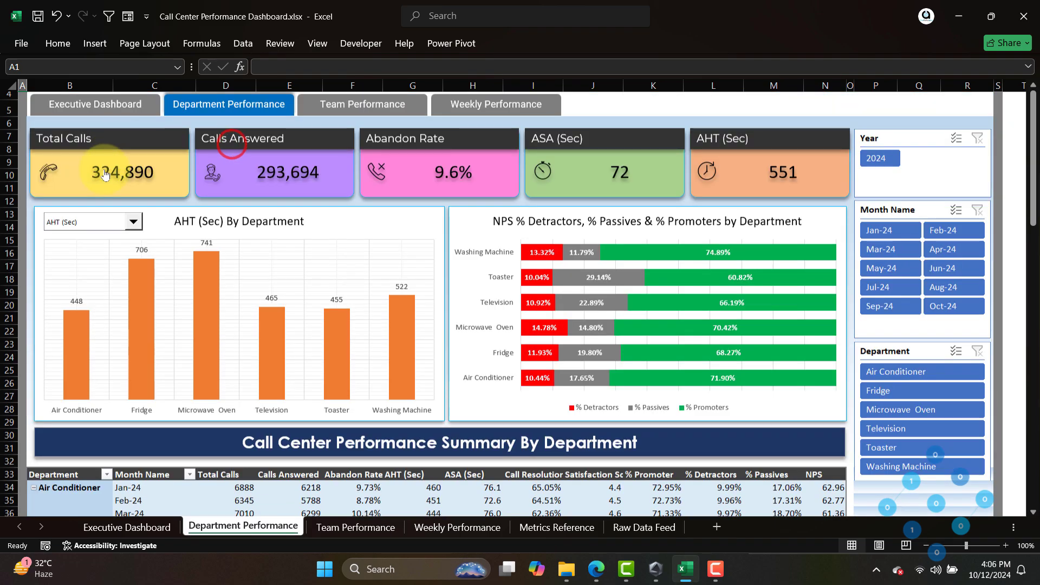
left_click(109, 153)
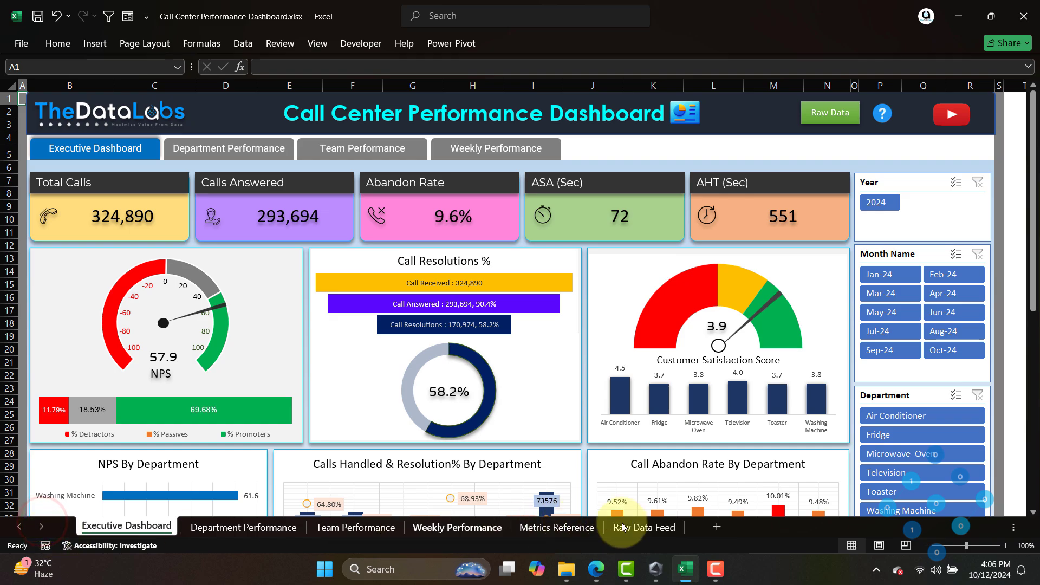
Open the Raw Data Feed sheet and examine its input columns from Date through Calls Assigned to Total Detractors.
left_click(642, 528)
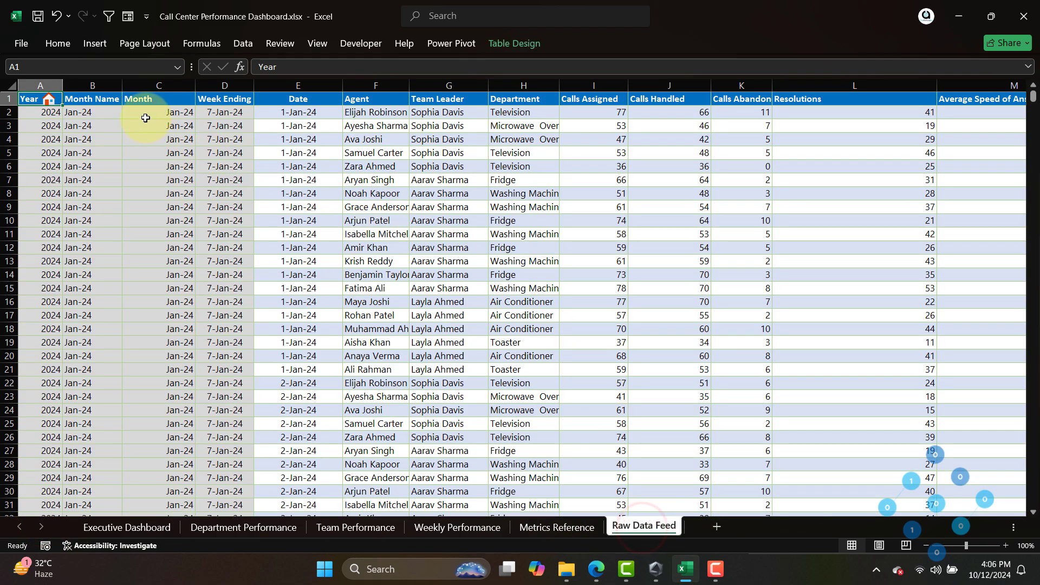
left_click(284, 100)
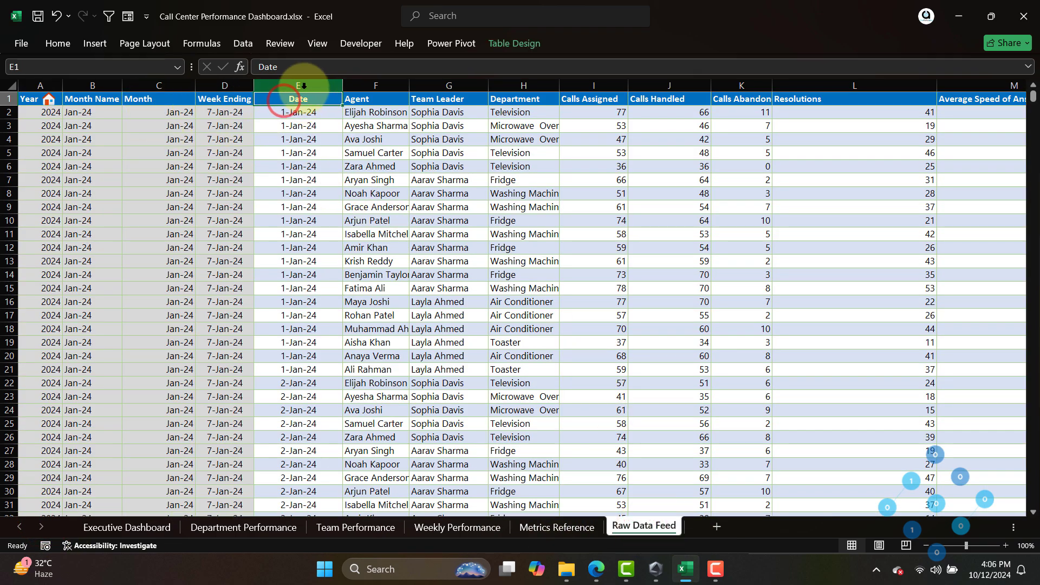
left_click(304, 86)
left_click(562, 97)
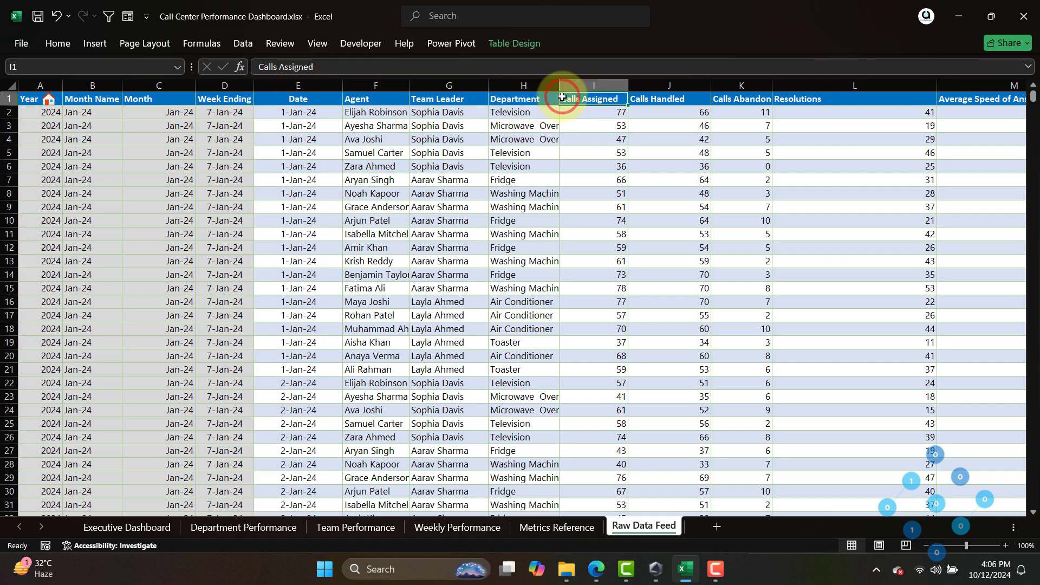
key("ctrl+Right")
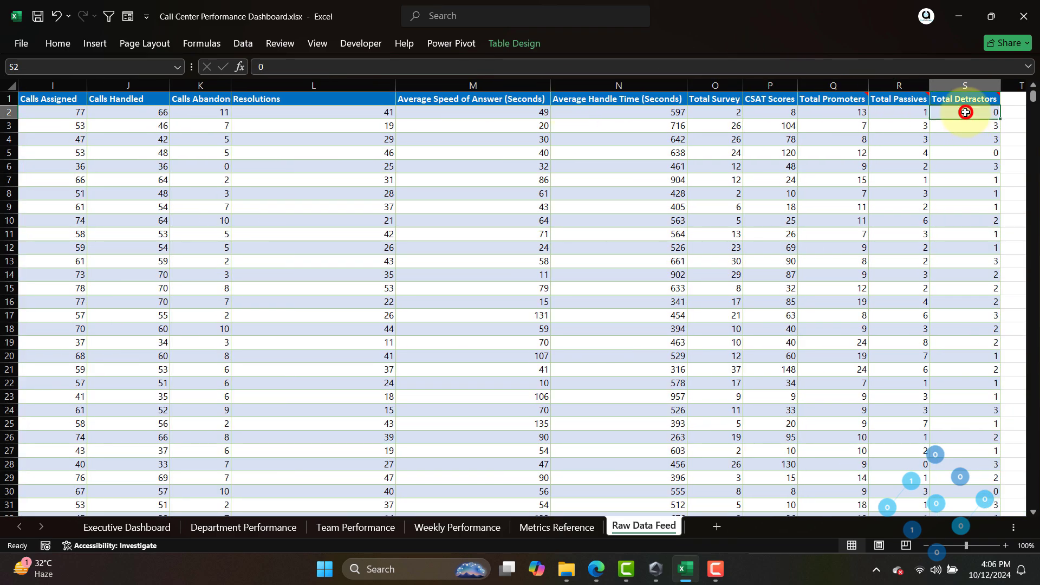
Select the raw data from Date to Total Detractors down to the last record, and return to the Total Detractors heading.
key("ctrl+shift+Left")
key("shift+Right")
key("shift+Right")
key("shift+Right")
key("shift+Right")
key("shift+Right")
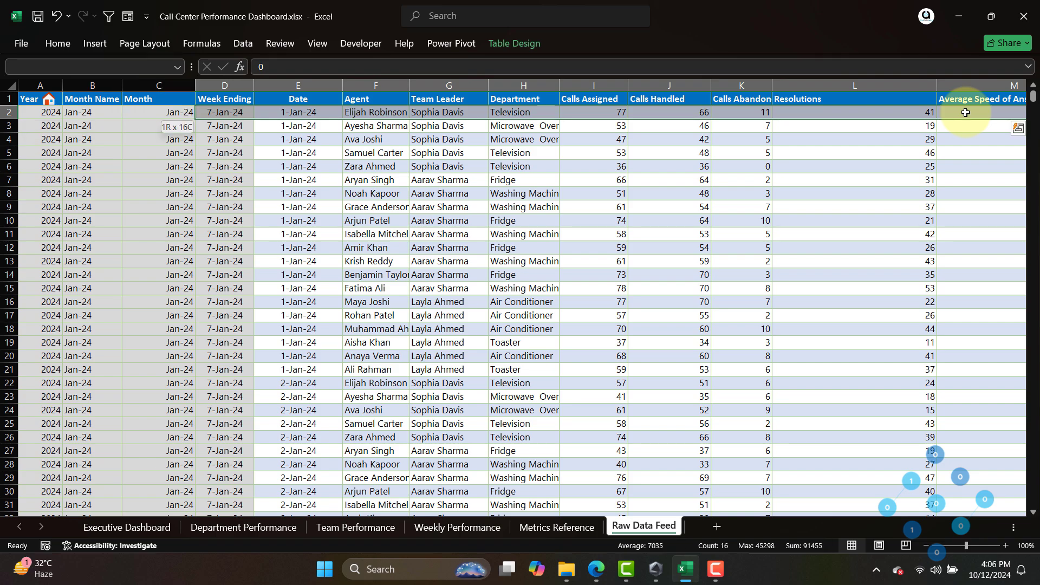
key("ctrl+Down")
key("ctrl+Up")
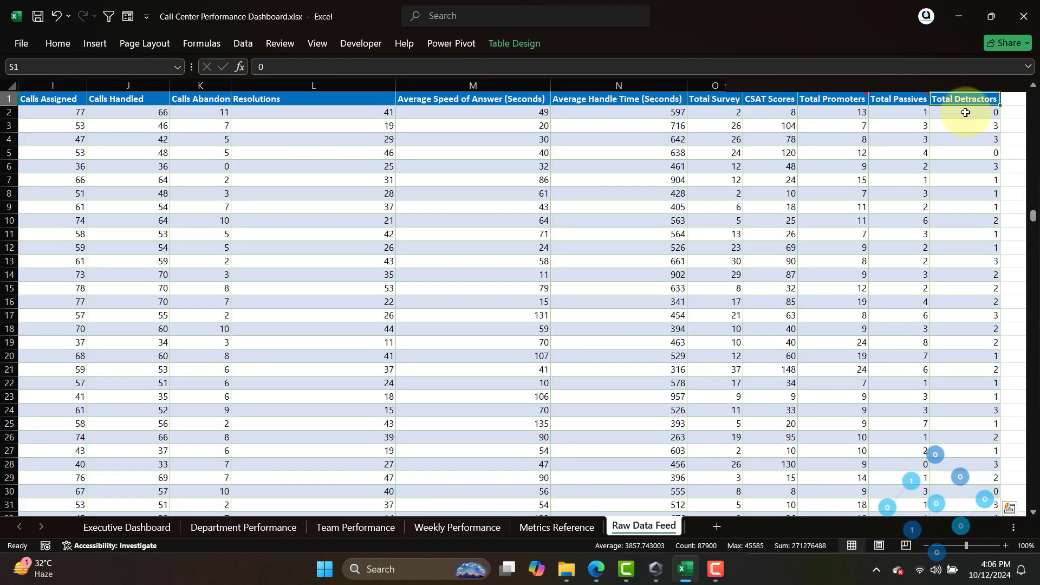
Go through the first record's calculated cells from Year to Week Ending to view their formulas, ending on the Date cell.
key("ctrl+Left")
key("Right")
key("Right")
key("Right")
key("Right")
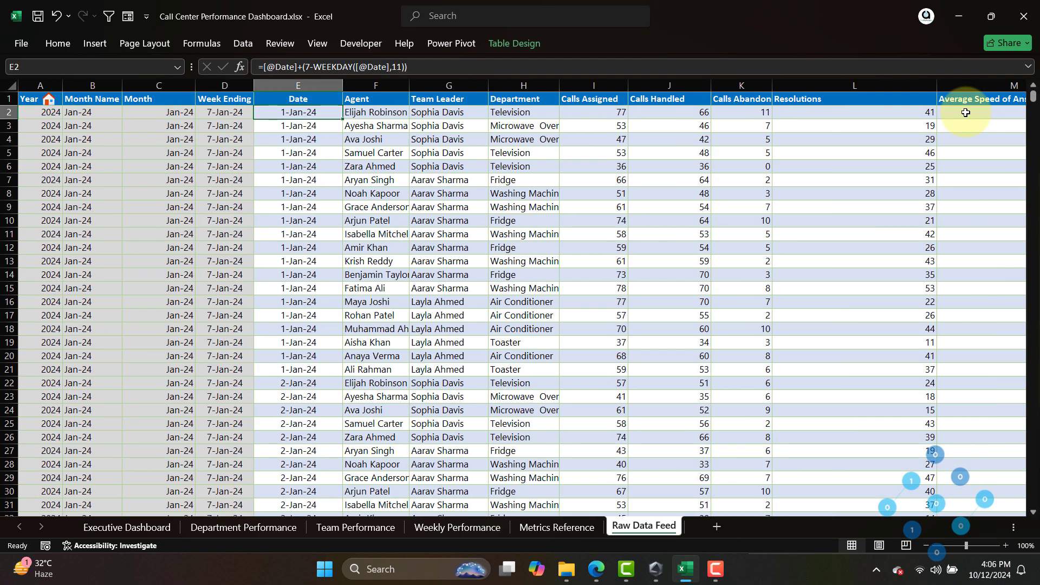
Return to the Executive Dashboard through the home link in the Year heading and display the data refresh commands.
key("ctrl+Left")
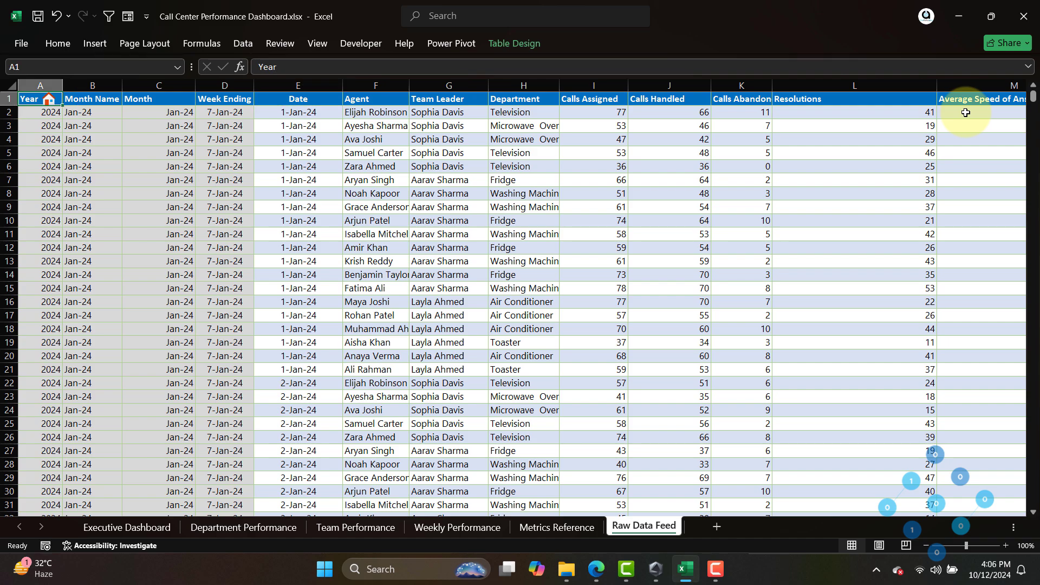
left_click(48, 99)
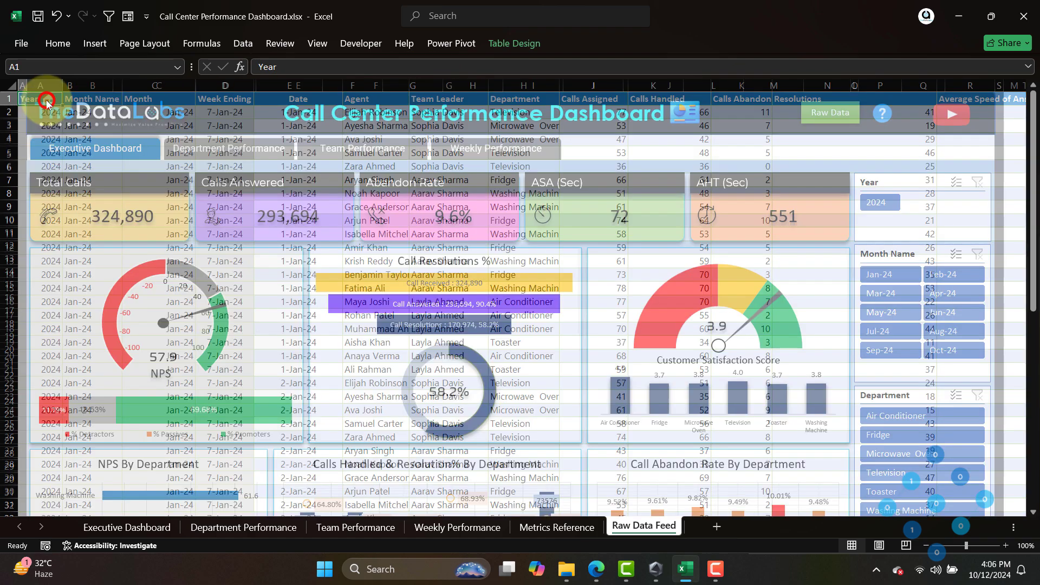
left_click(244, 42)
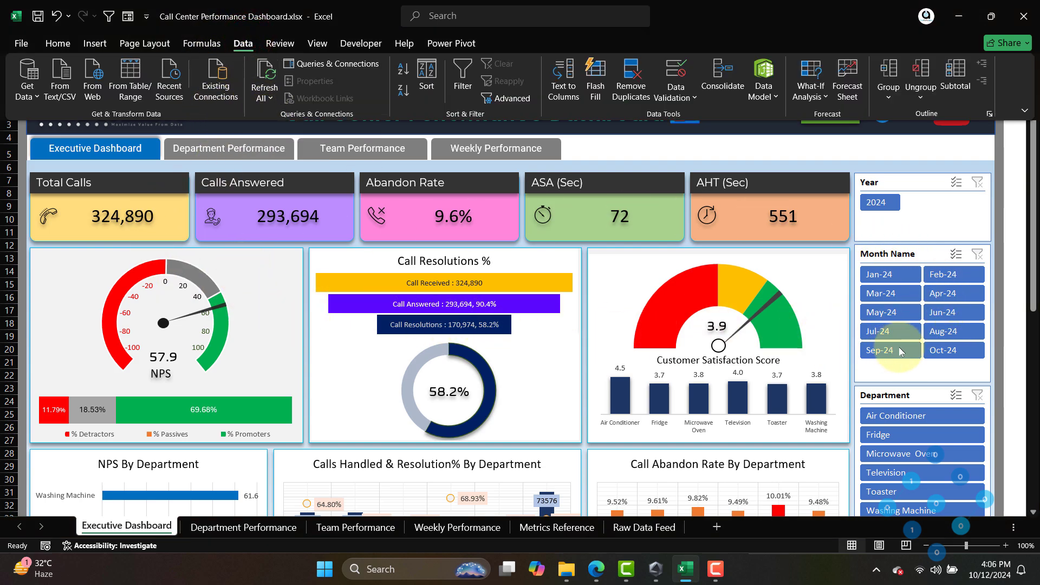
Look over the Executive Dashboard from its KPI cards to the department charts, and return to its header.
left_click(1035, 252)
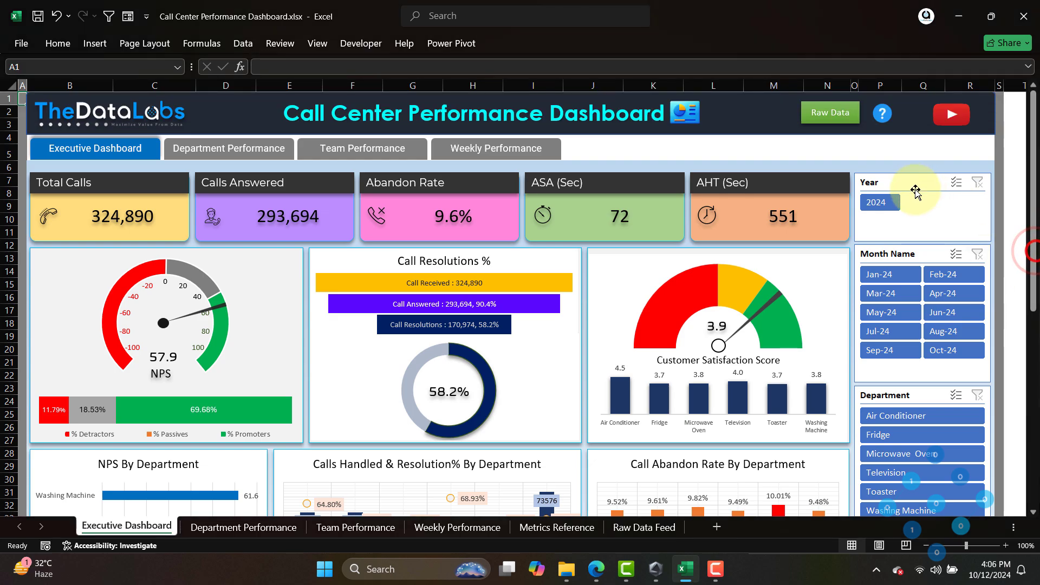
scroll(1036, 267, "down", 8)
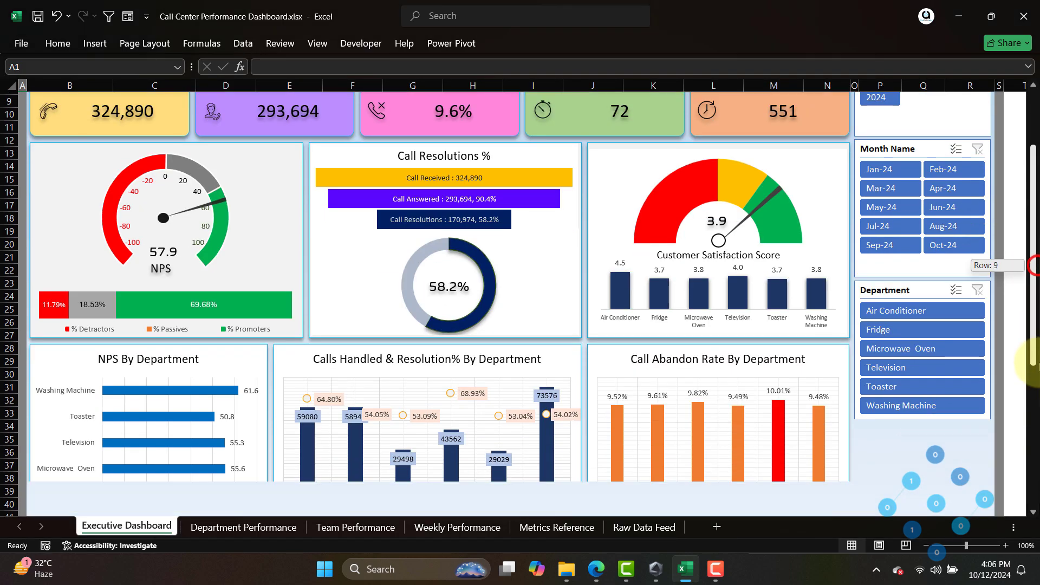
left_click_drag(1033, 340, 1035, 131)
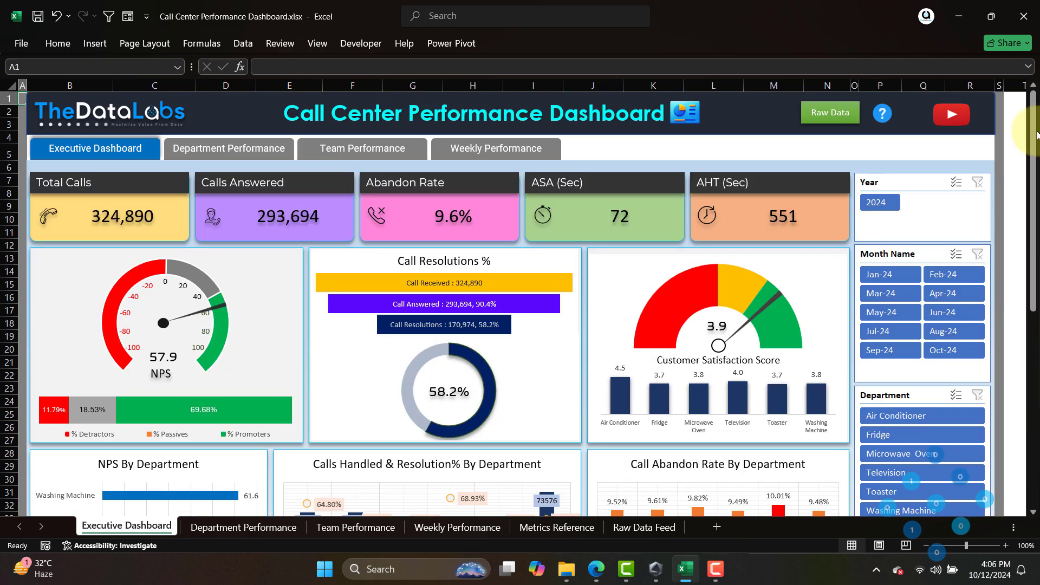